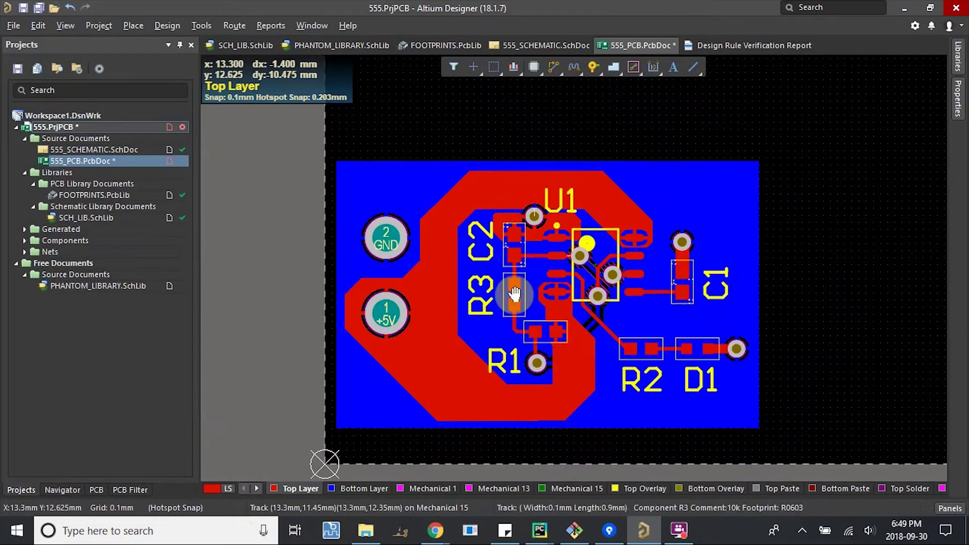
- Inspect the top and bottom sides of the board in 3D and return to the 2D layout
key("3")
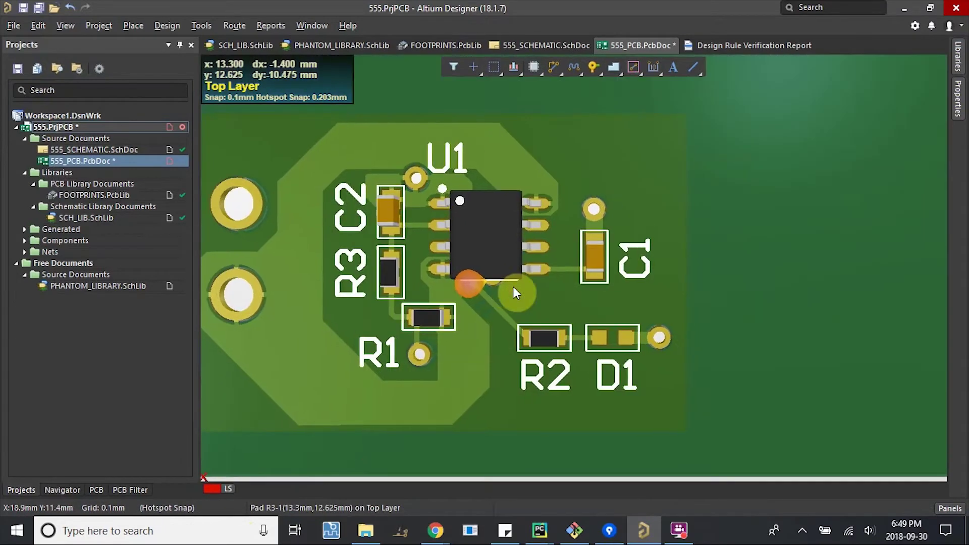
mouse_move(600, 353)
right_mouse_down("shift")
mouse_move(508, 303)
mouse_move(517, 343)
mouse_move(584, 389)
mouse_move(595, 362)
right_mouse_up("shift")
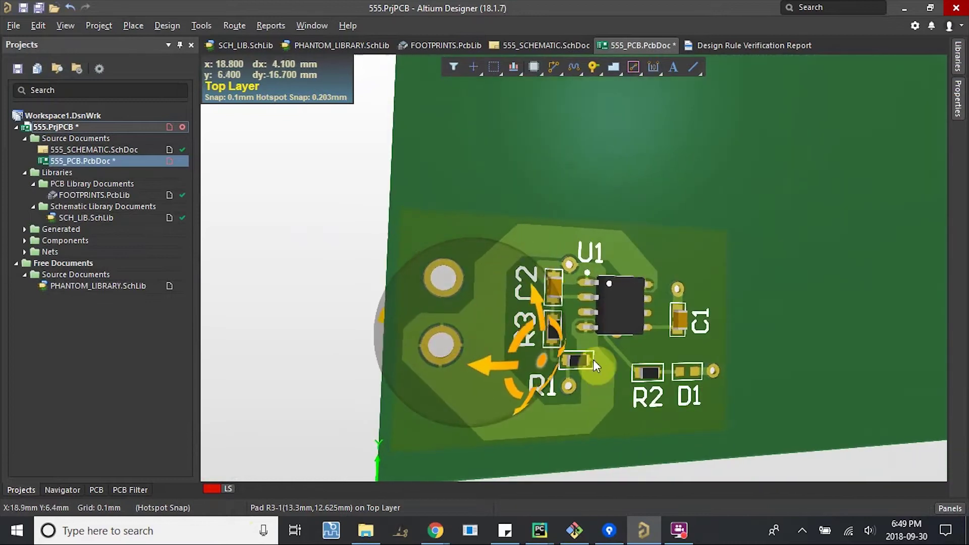
right_click_drag(528, 250, 587, 287, "shift")
right_click(586, 287)
key("Escape")
key("ctrl+f")
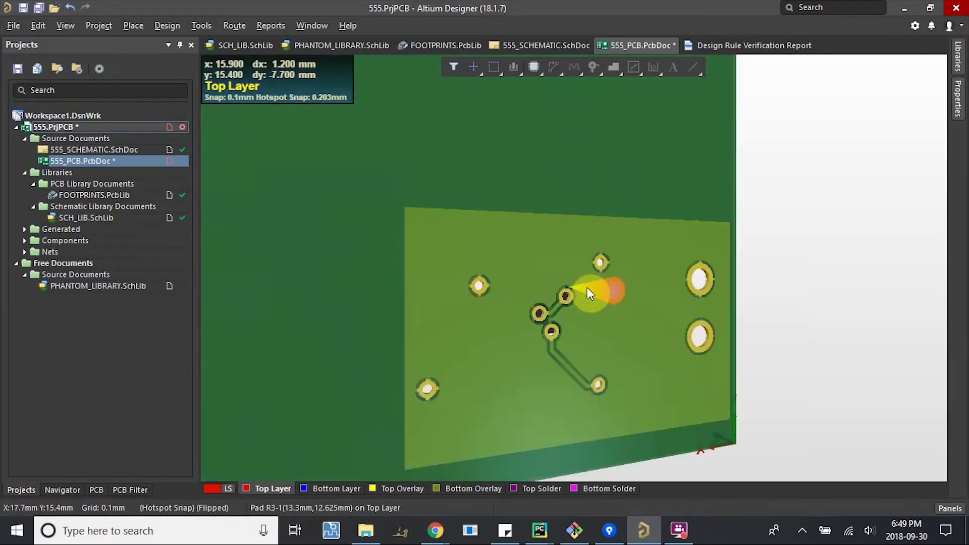
right_click(609, 327)
key("Escape")
key("ctrl+f")
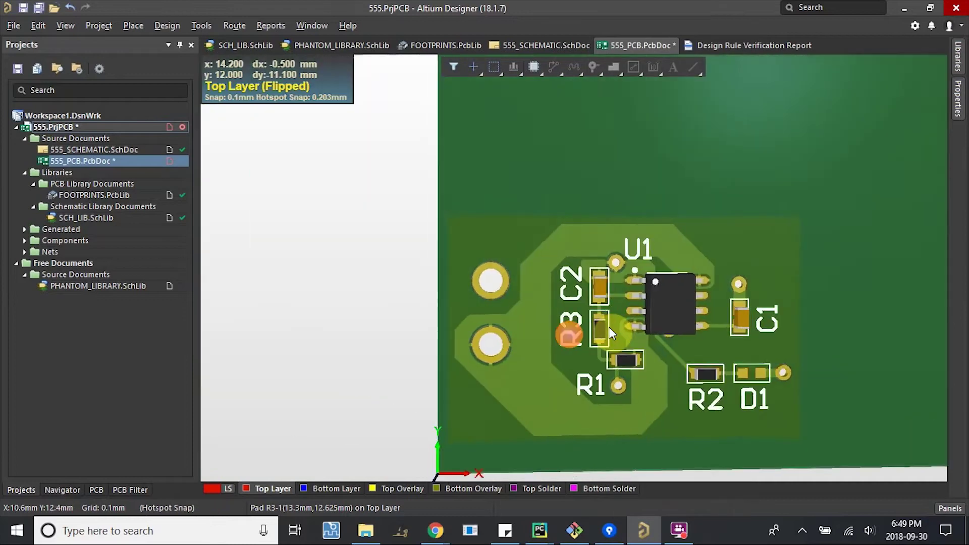
key("2")
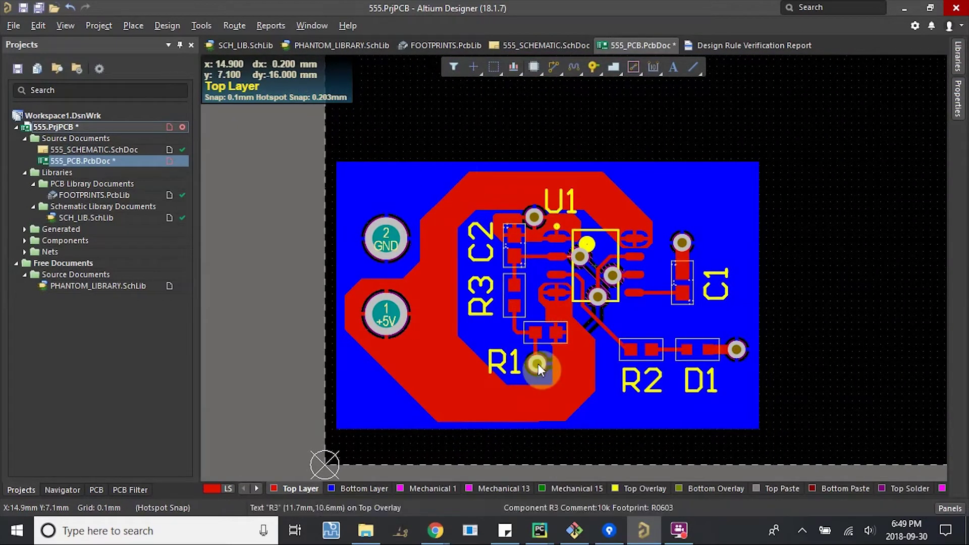
- Start a text string on the Top Overlay layer reading "Team Phantom 555"
scroll(538, 364, "up", 2, "ctrl")
scroll(584, 338, "right", 1, "shift")
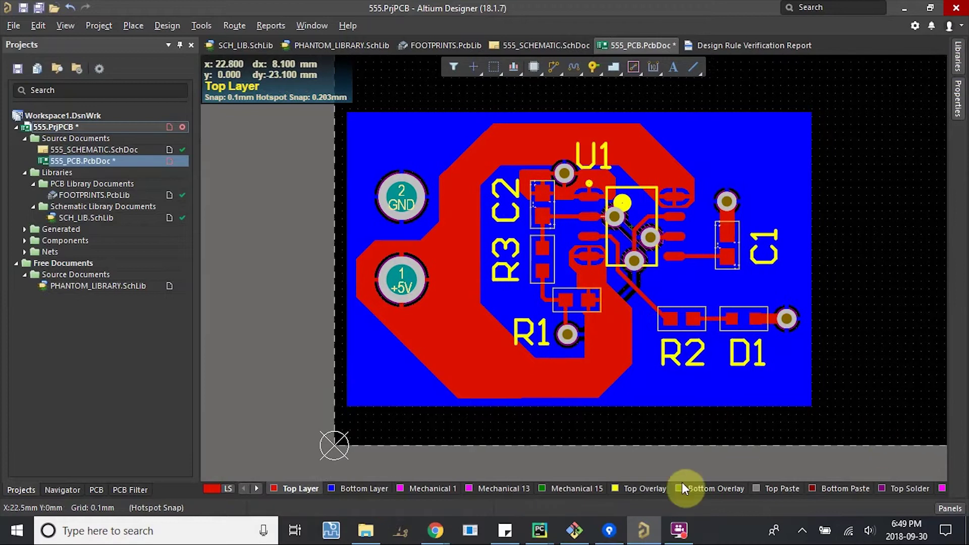
left_click(666, 487)
left_click(132, 26)
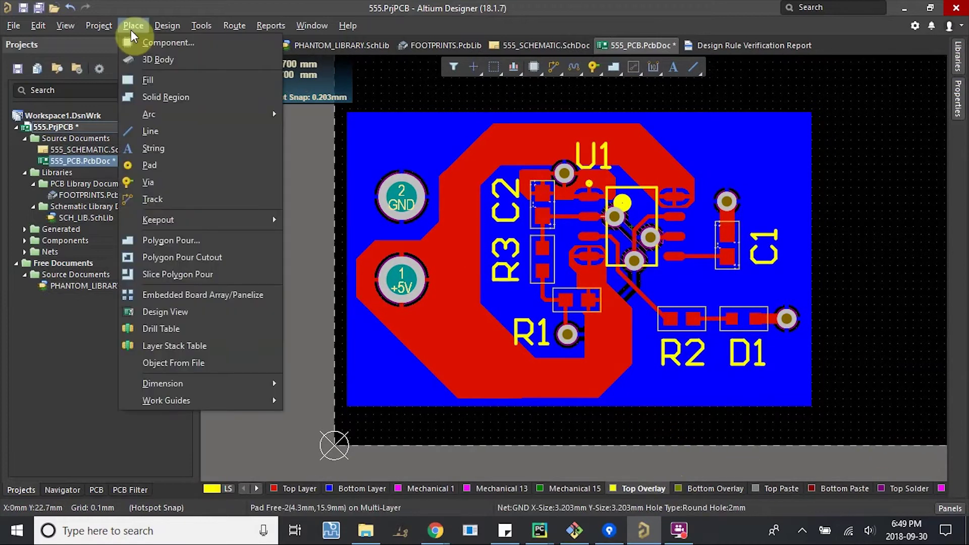
left_click(153, 149)
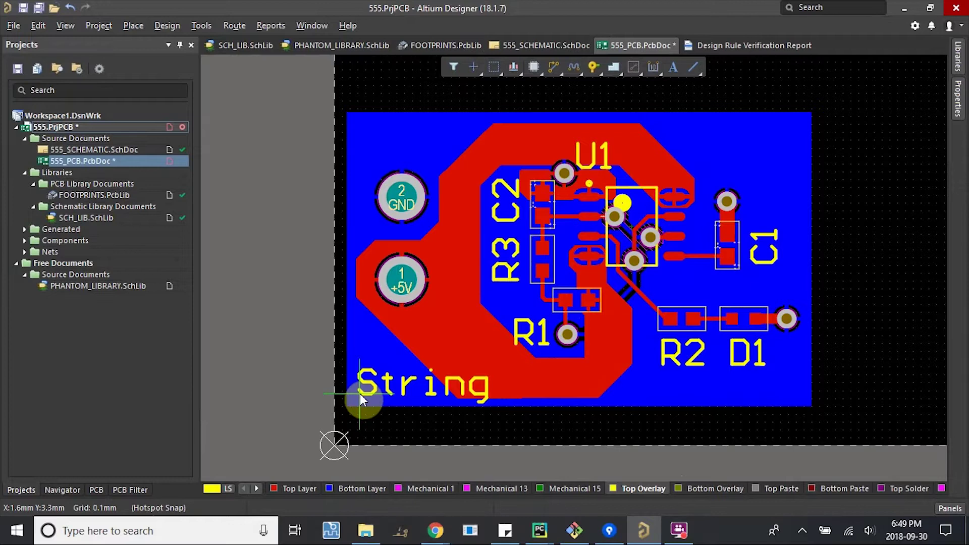
key("Tab")
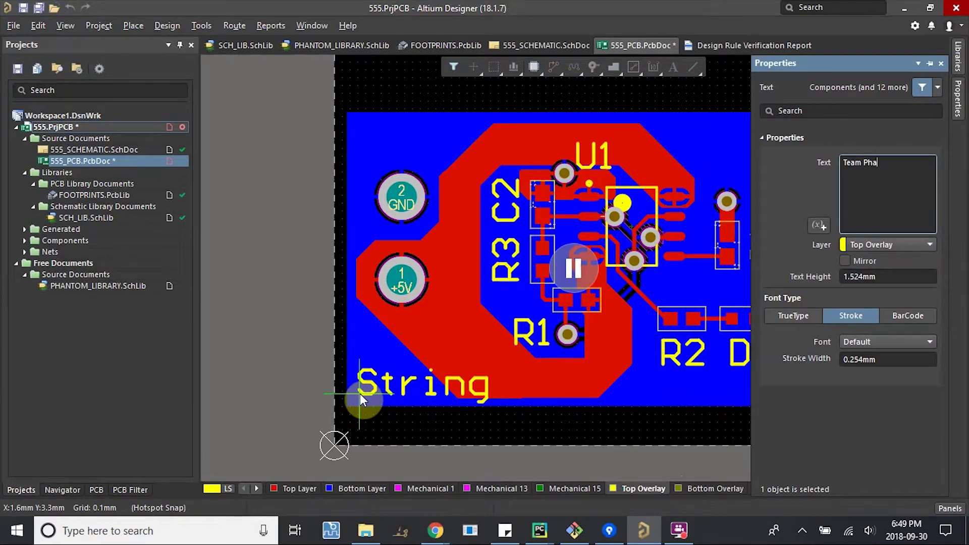
key("Return")
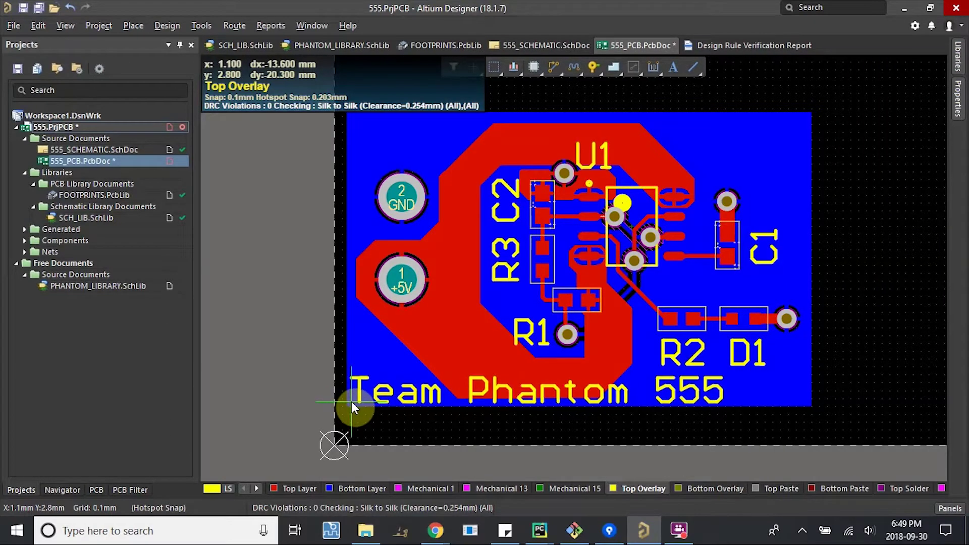
- Set the string's text height to 1 mm and place it in the lower-left corner of the copper area
key("Tab")
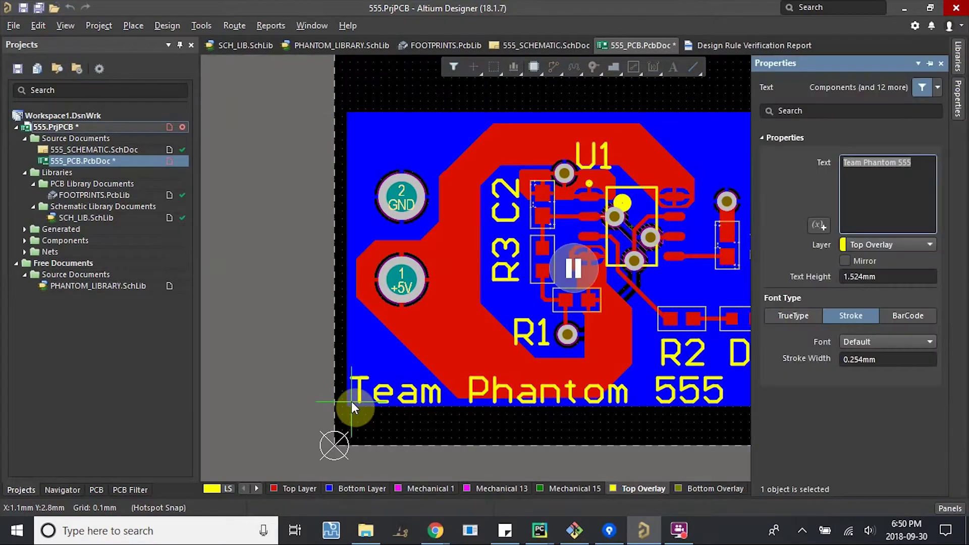
left_click(843, 277)
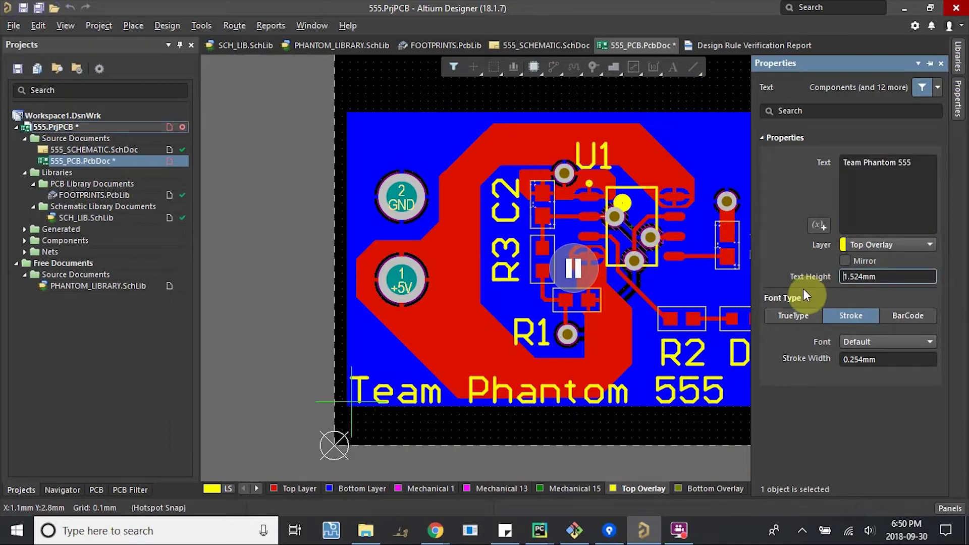
type("0")
key("BackSpace")
key("Right")
key("Right")
key("Delete")
key("Delete")
key("Delete")
key("BackSpace")
key("Return")
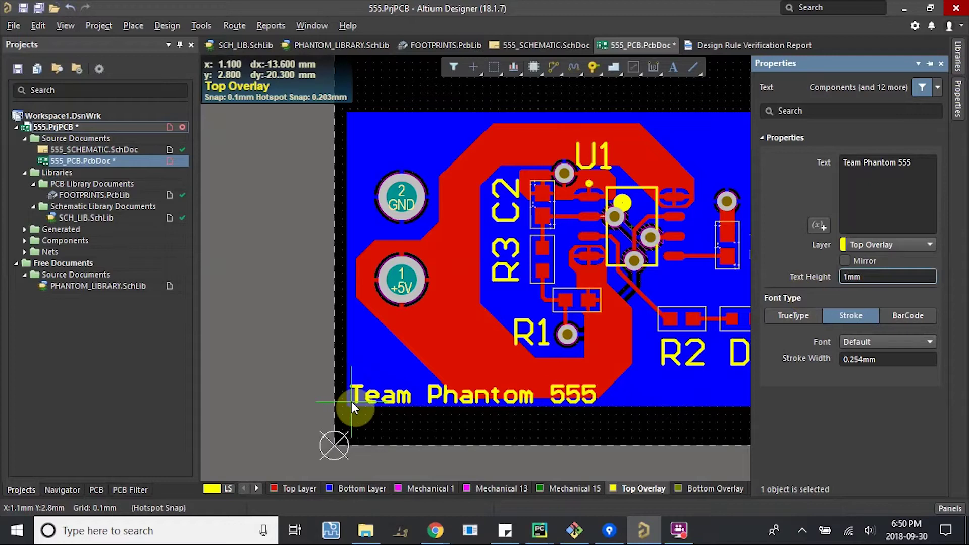
left_click(357, 397)
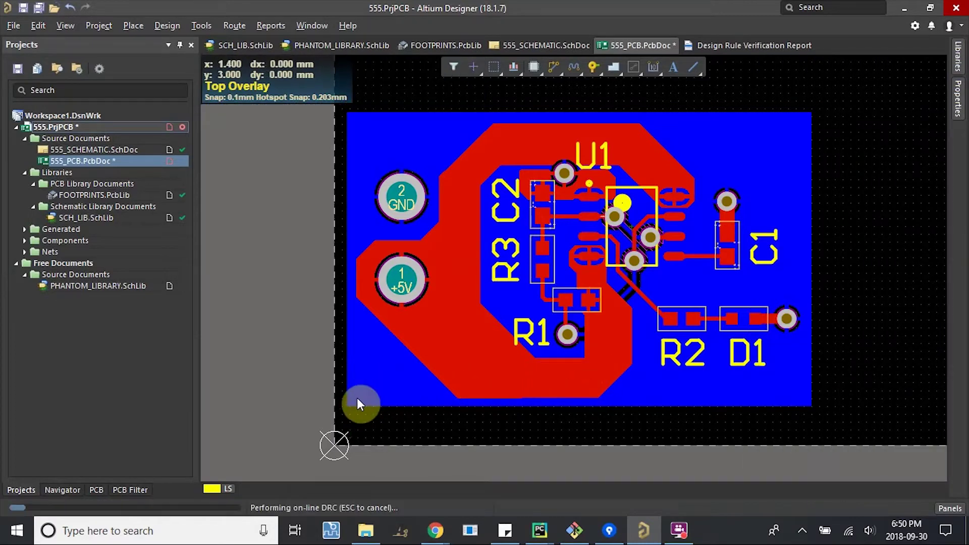
key("ctrl+z")
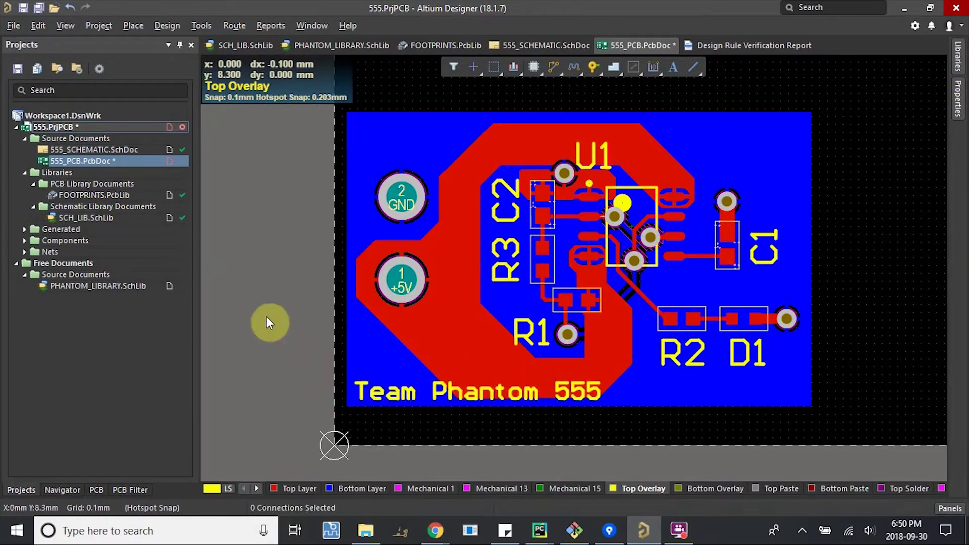
- Add a "+5V" text string on the Top Overlay just below the +5V pad
right_click_drag(414, 298, 432, 311)
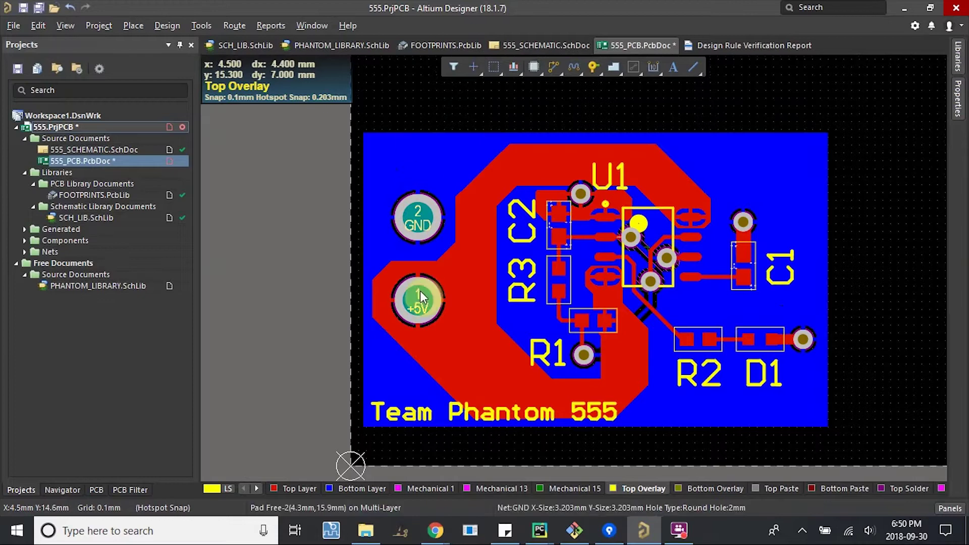
left_click(166, 26)
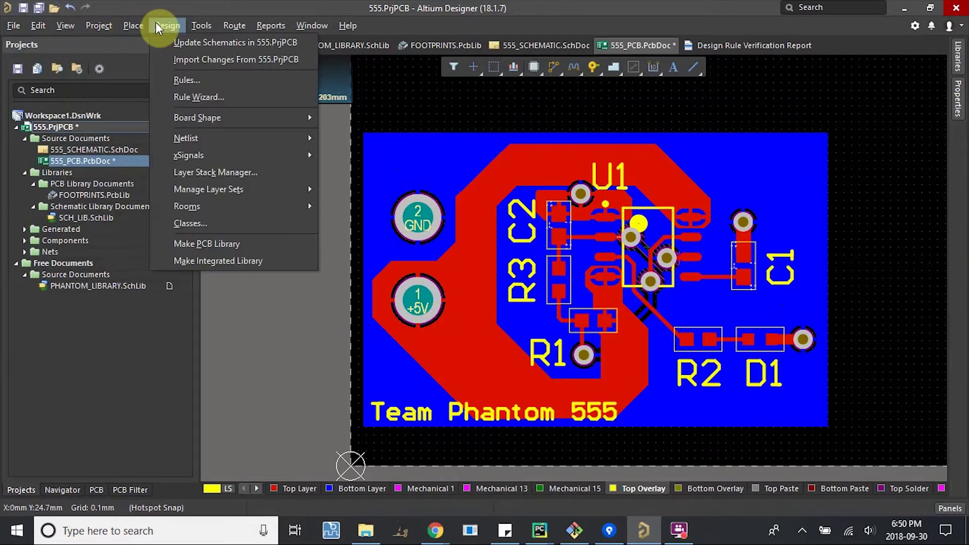
mouse_move(143, 26)
left_click(170, 147)
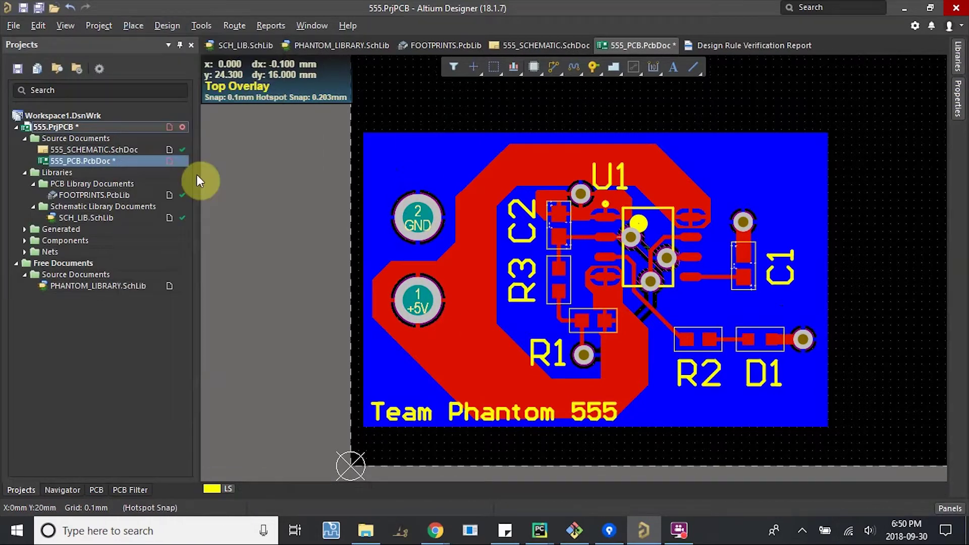
key("Tab")
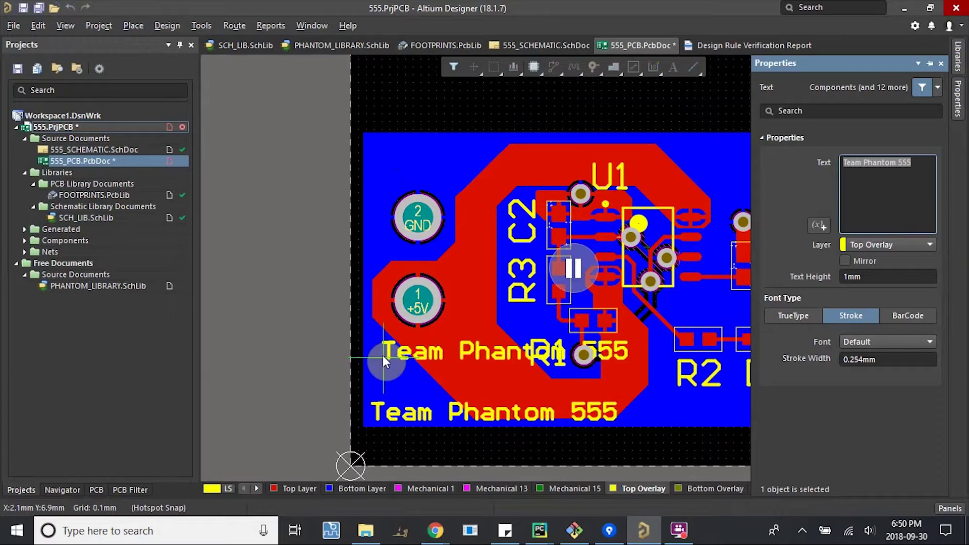
type("+5V")
key("Return")
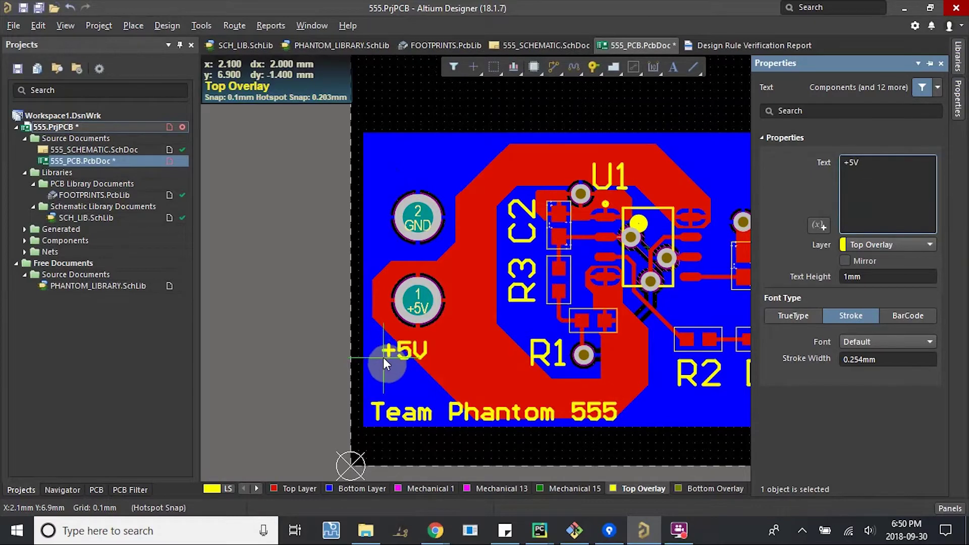
left_click(391, 358)
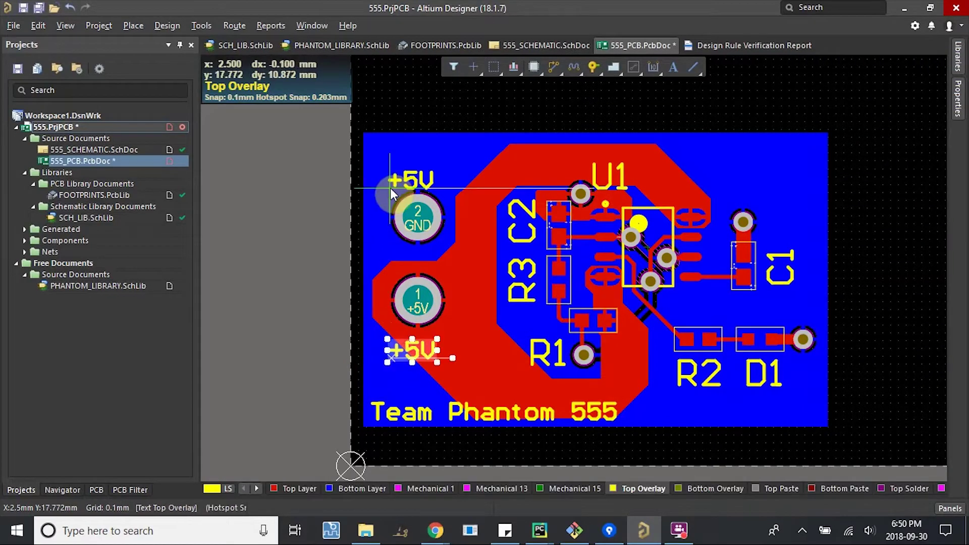
- Add a "GND" text string in capitals on the Top Overlay just above the GND pad and end text placement
key("Tab")
type("gnd")
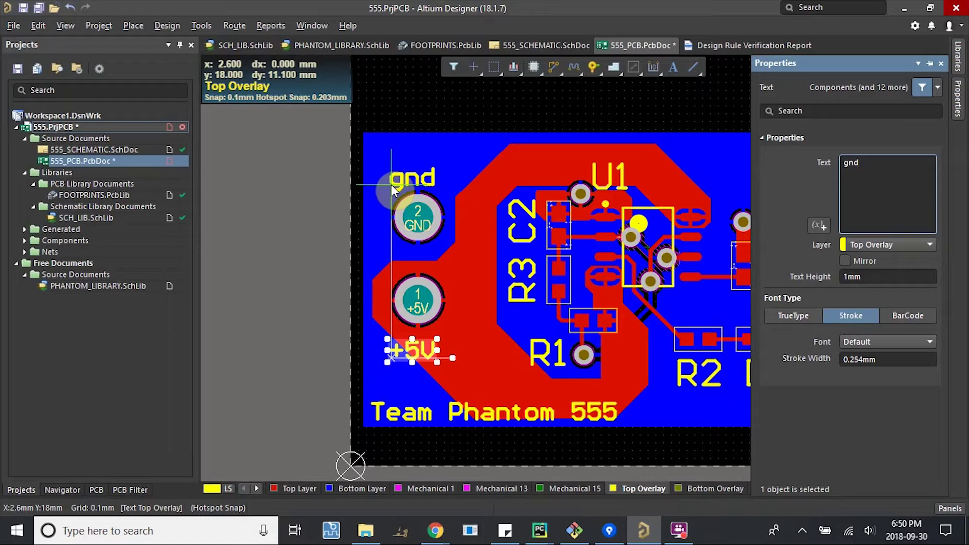
key("Return")
key("Tab")
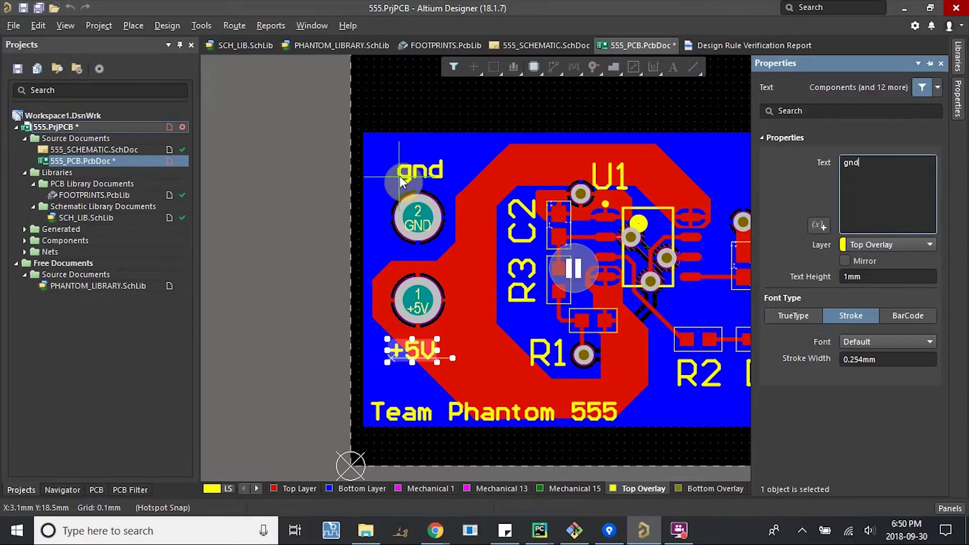
type("g")
key("BackSpace")
type("GND")
key("Return")
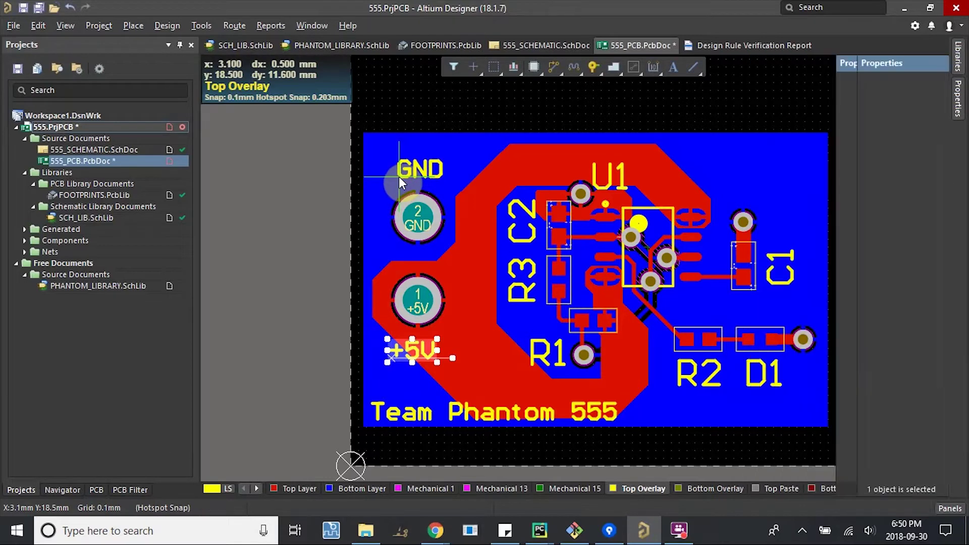
left_click(397, 171)
left_click(397, 171)
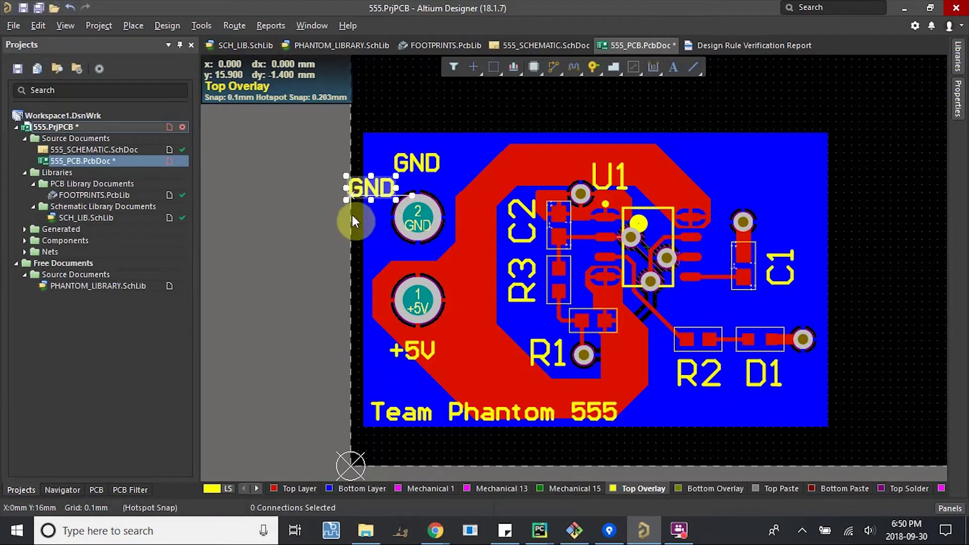
key("Escape")
- Examine the silkscreen labels and components in 2D and 3D, and return to the 2D layout to view the whole board outline
right_click_drag(411, 253, 336, 247)
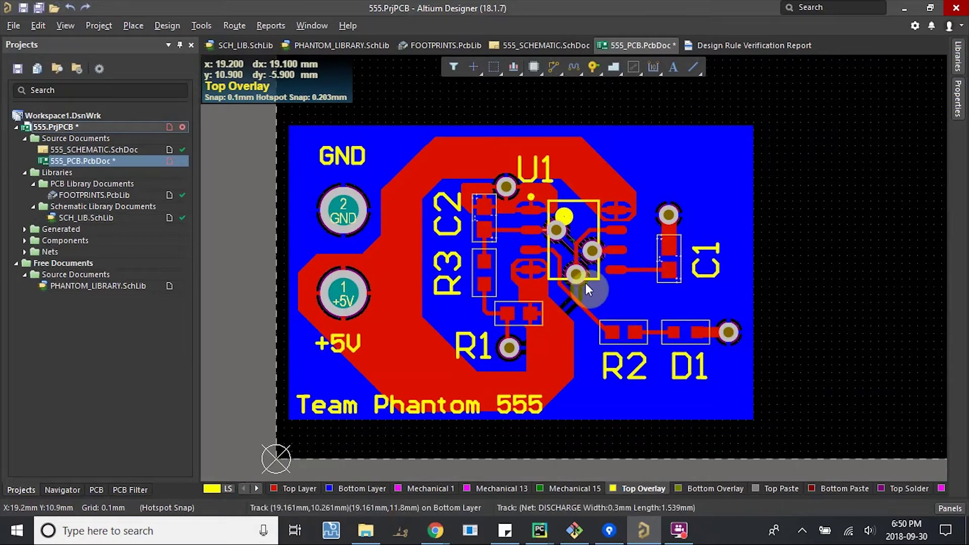
right_click_drag(585, 280, 528, 277)
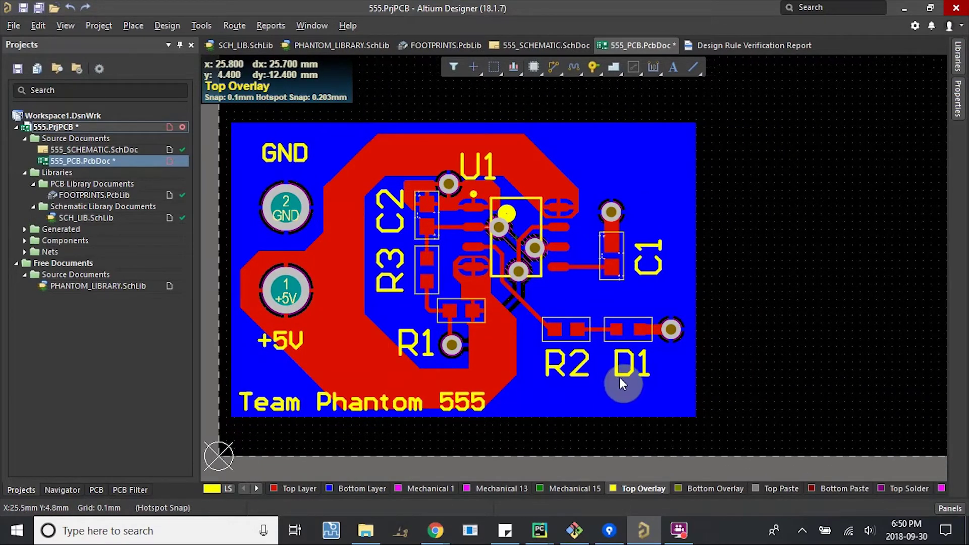
scroll(619, 377, "up", 3, "ctrl")
scroll(621, 361, "down", 3, "ctrl")
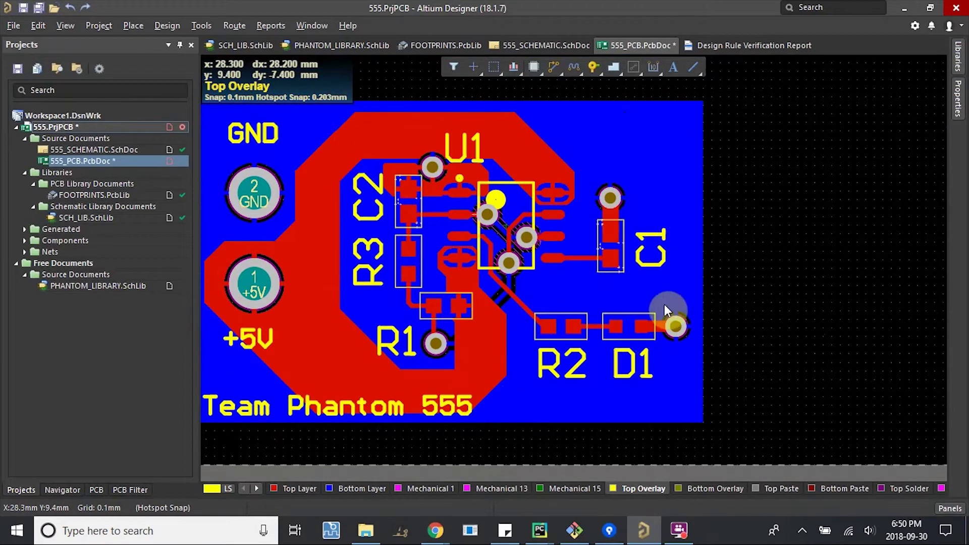
key("3")
right_click_drag(663, 348, 639, 317)
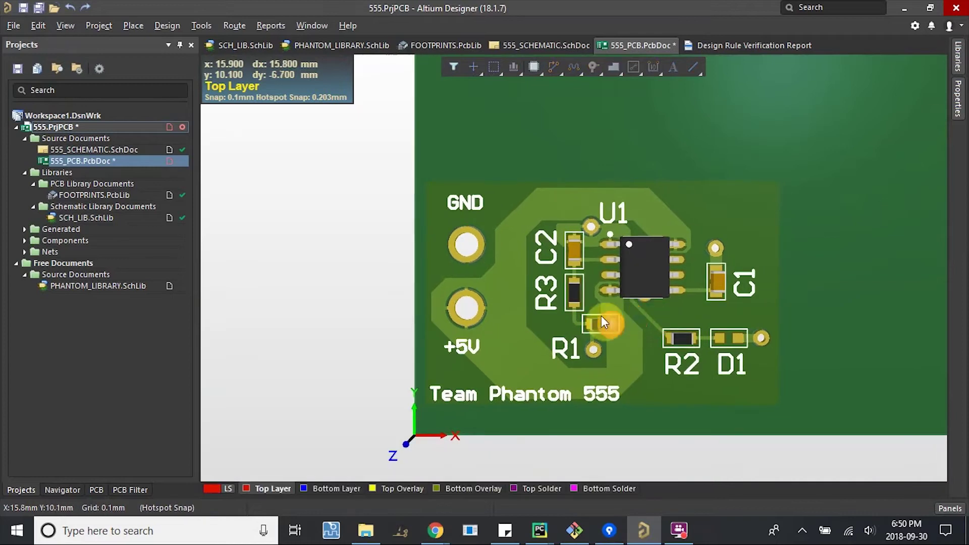
scroll(601, 316, "up", 1, "ctrl")
right_click_drag(648, 354, 640, 353)
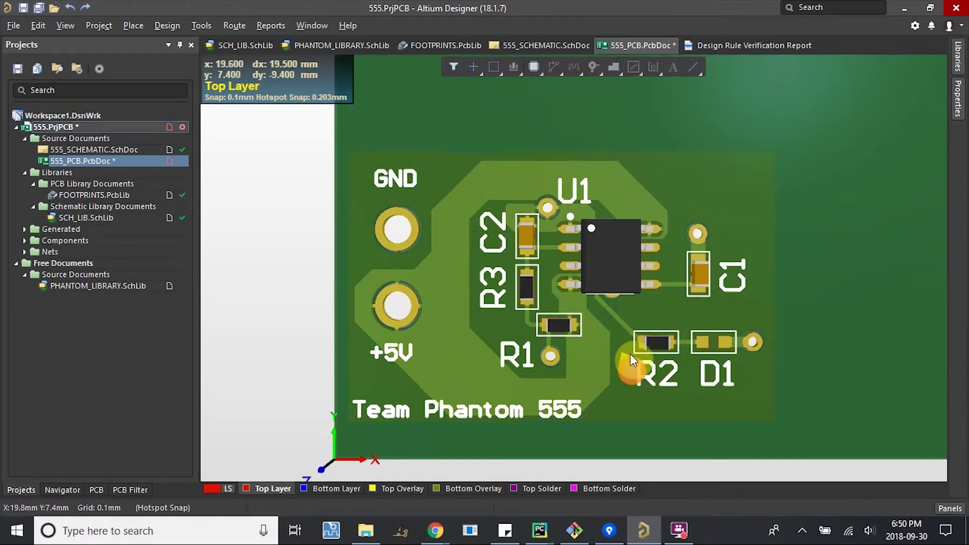
scroll(724, 347, "up", 3, "ctrl")
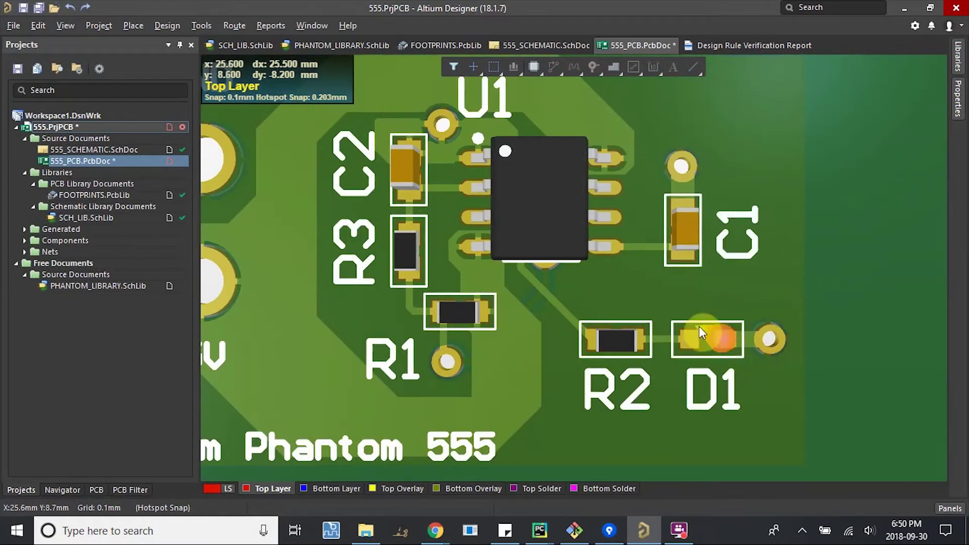
scroll(698, 326, "down", 3, "ctrl")
right_click_drag(398, 303, 455, 342)
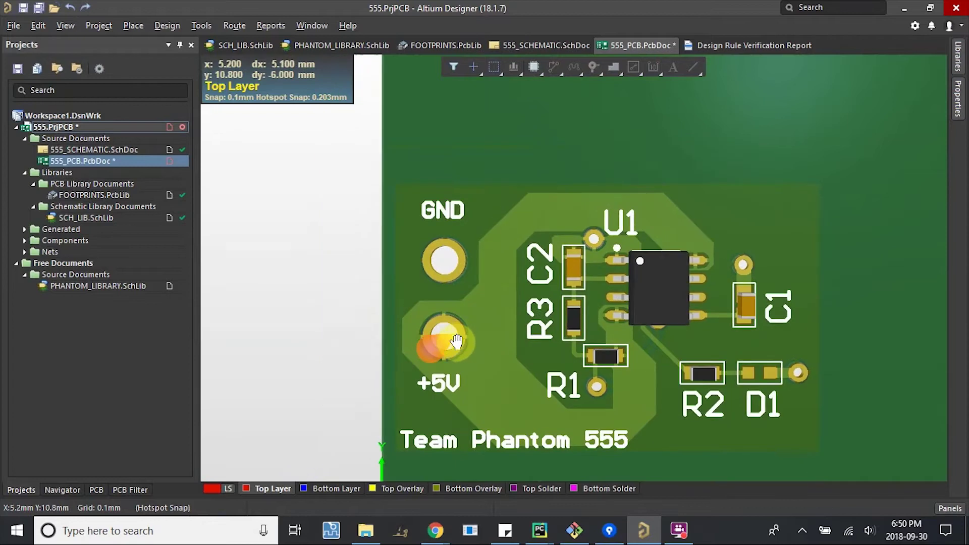
key("2")
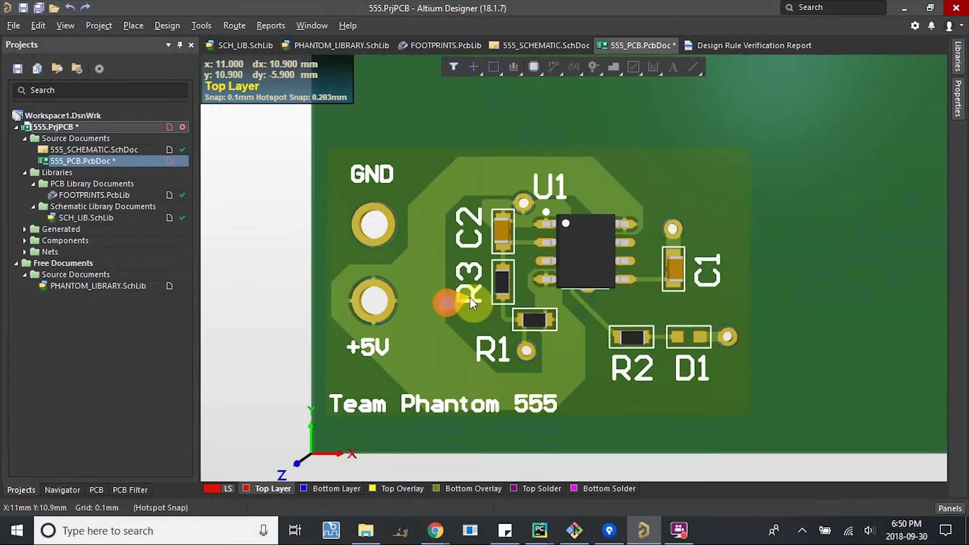
scroll(482, 175, "down", 6, "ctrl")
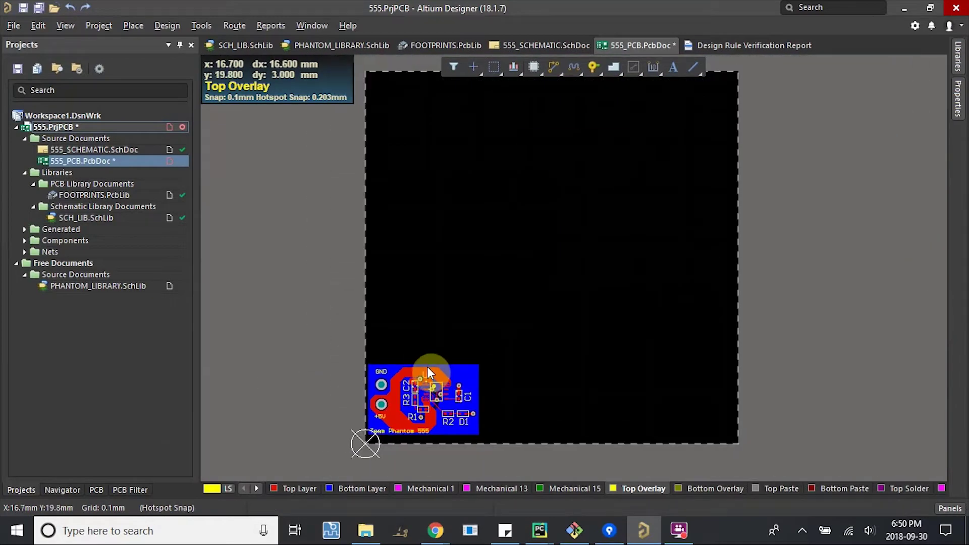
scroll(526, 275, "up", 3, "ctrl")
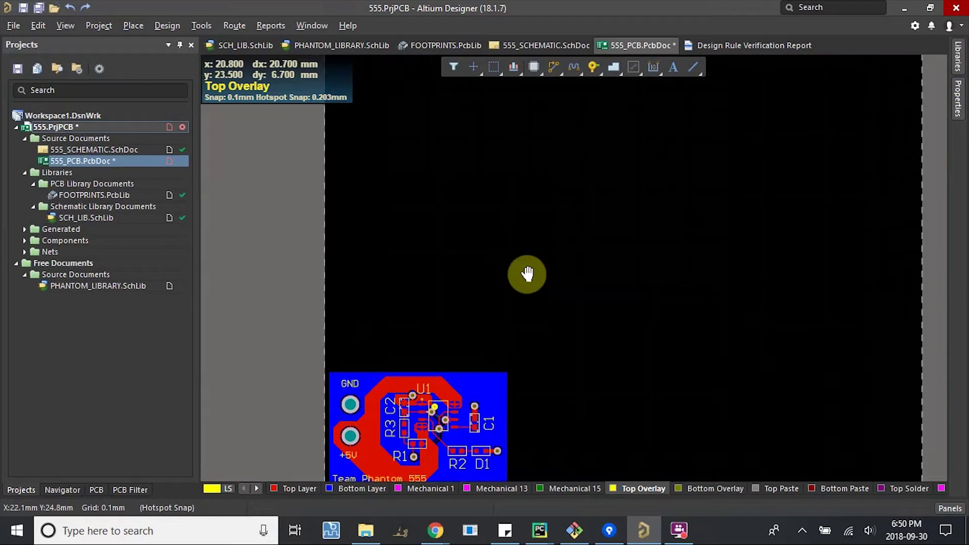
- Start editing the board shape in Board Planning Mode and move the board's right edge in close to the circuit
left_click(65, 25)
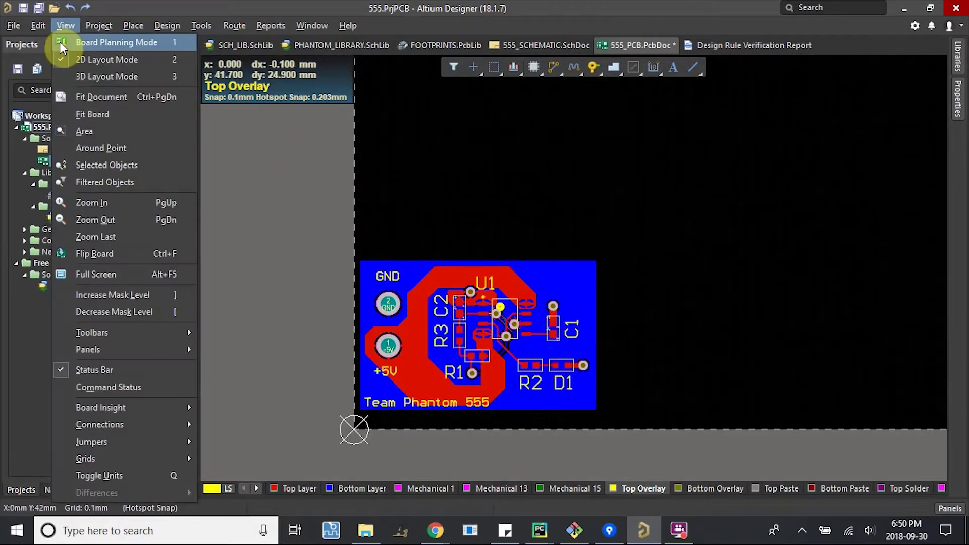
left_click(81, 41)
left_click(165, 25)
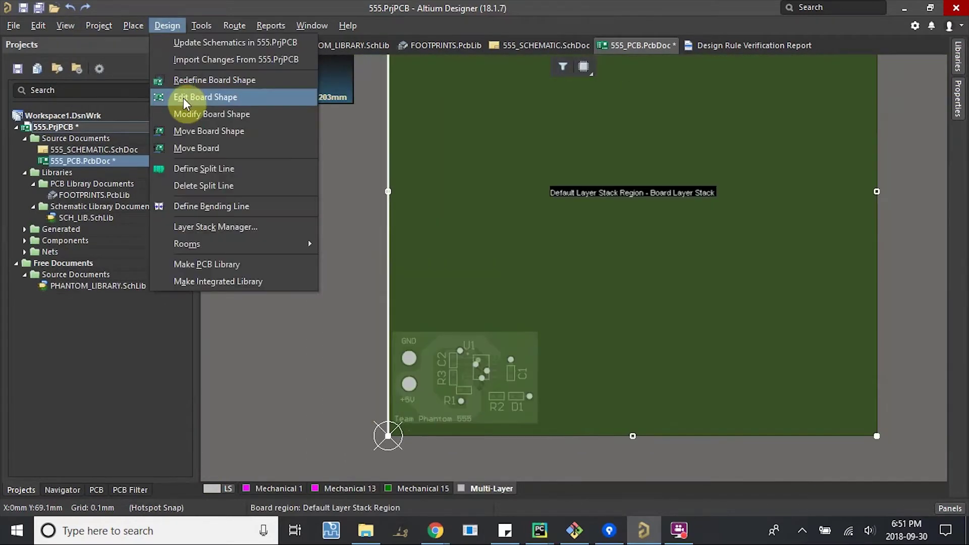
left_click(184, 97)
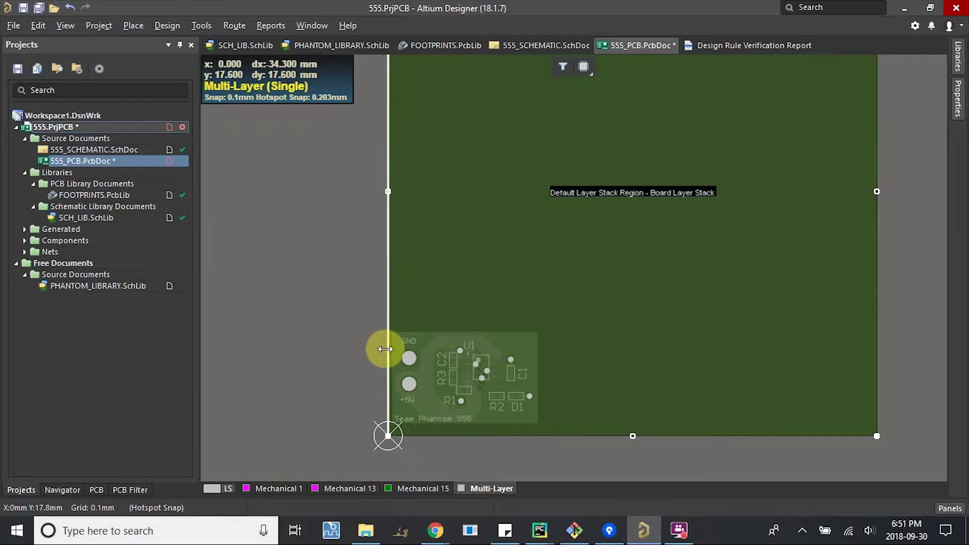
left_click_drag(878, 196, 547, 240)
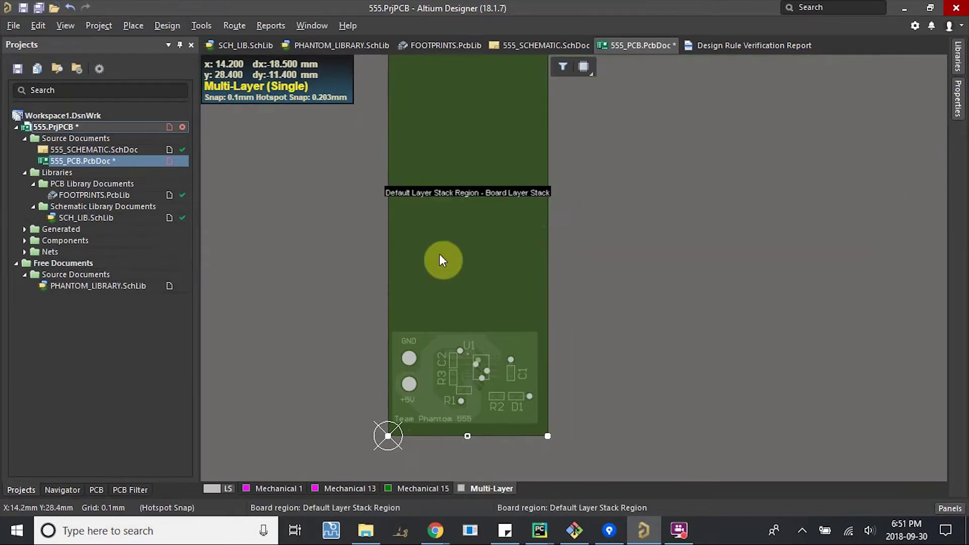
- Move the board's upper edge down to just above the circuit
right_click_drag(481, 110, 487, 295)
scroll(477, 239, "down", 2, "ctrl")
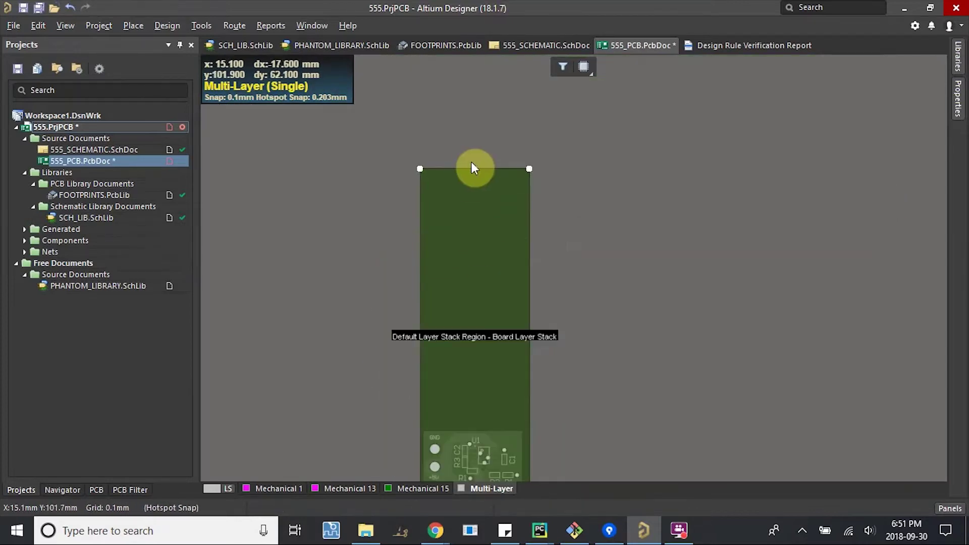
left_click_drag(475, 169, 468, 420)
scroll(491, 334, "up", 3, "ctrl")
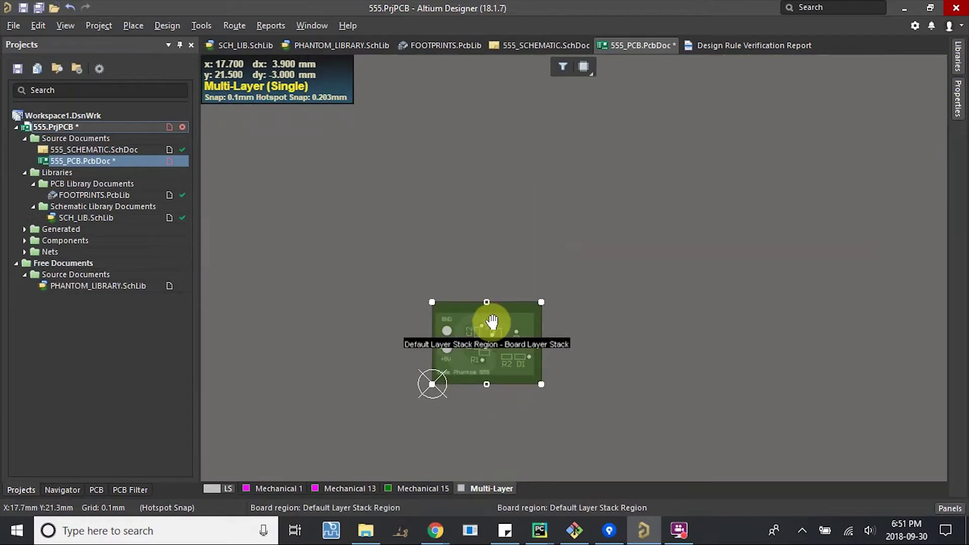
- Tighten the board's upper, right and lower edges around the copper area
scroll(492, 334, "up", 1, "ctrl")
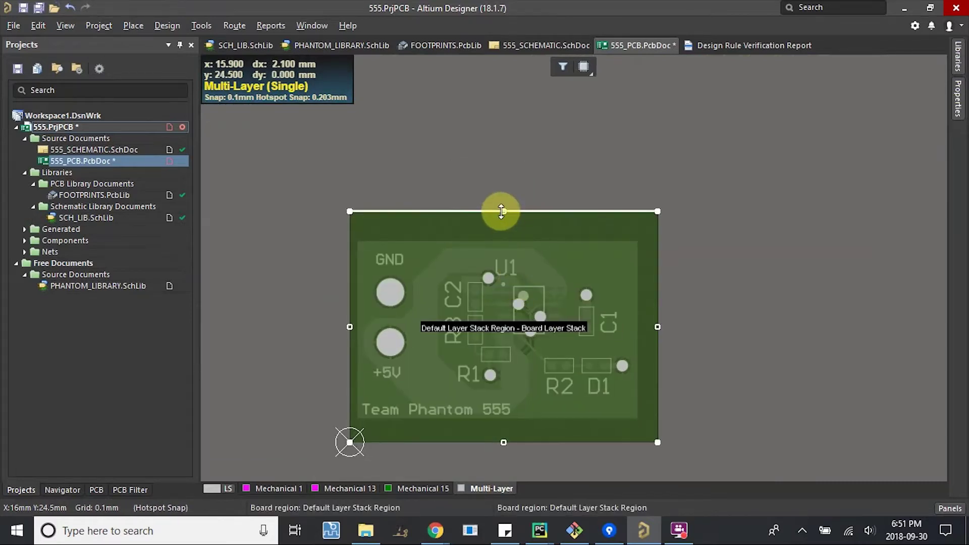
left_click_drag(499, 212, 501, 230)
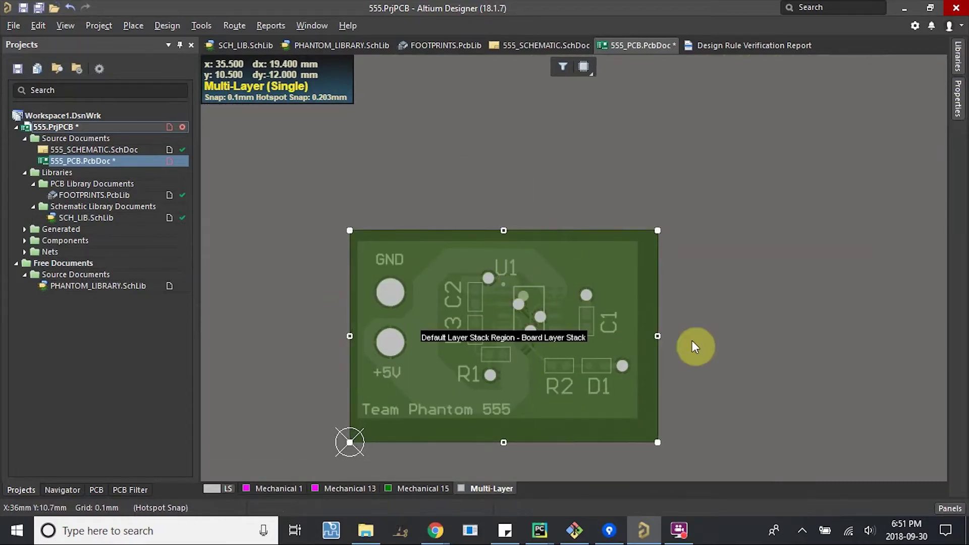
left_click_drag(656, 336, 652, 337)
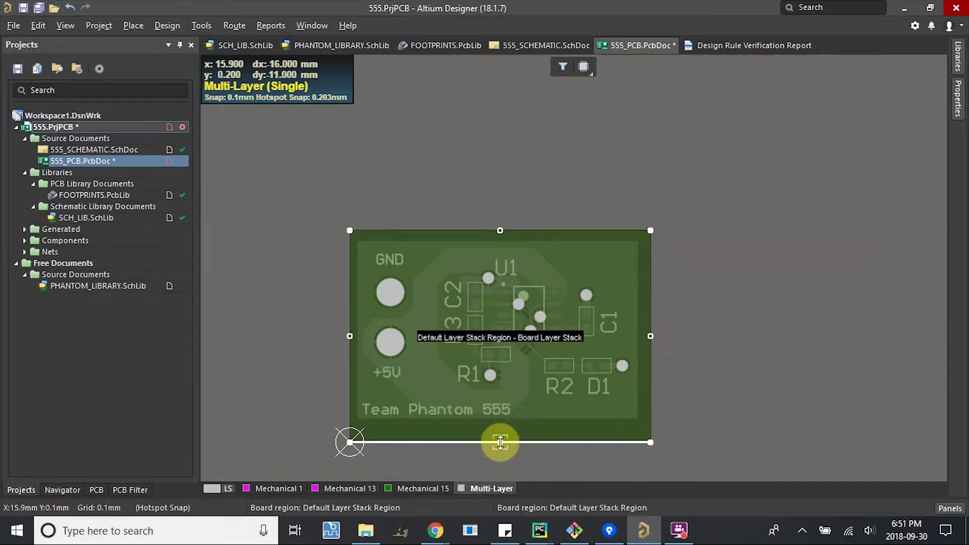
left_click_drag(500, 442, 502, 429)
- Fine-tune the board's right, upper and lower edges to leave an even narrow margin around the copper
scroll(403, 394, "up", 2, "ctrl")
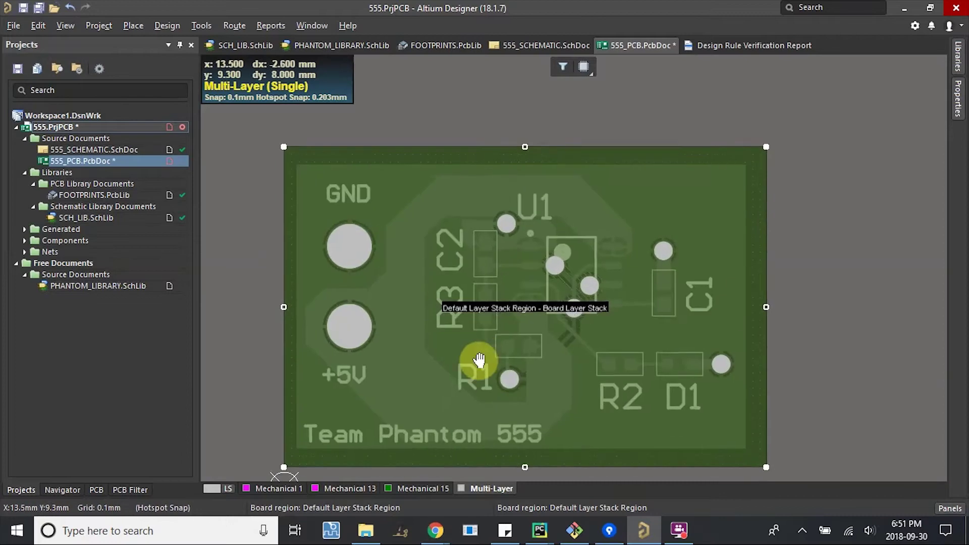
right_click_drag(536, 306, 499, 324)
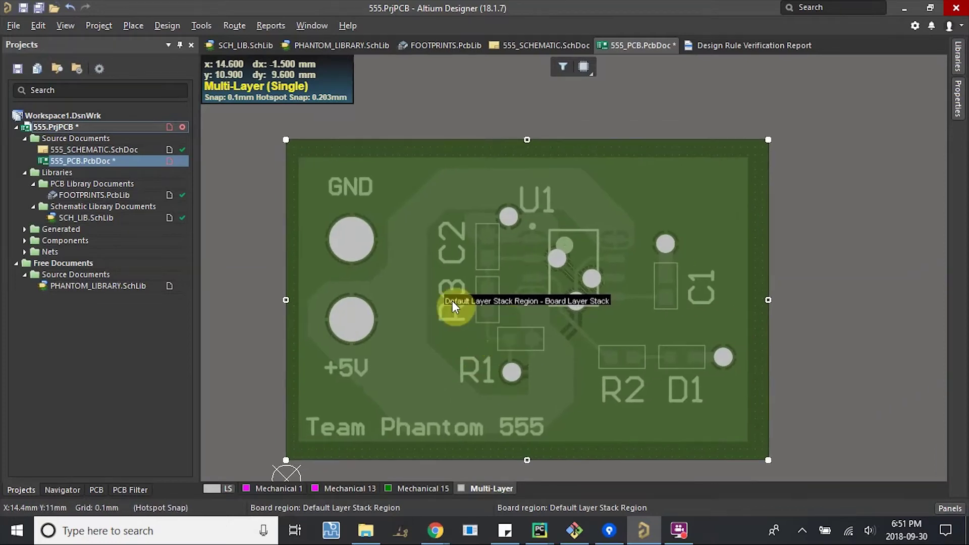
left_click_drag(286, 295, 260, 294)
left_click_drag(768, 300, 761, 301)
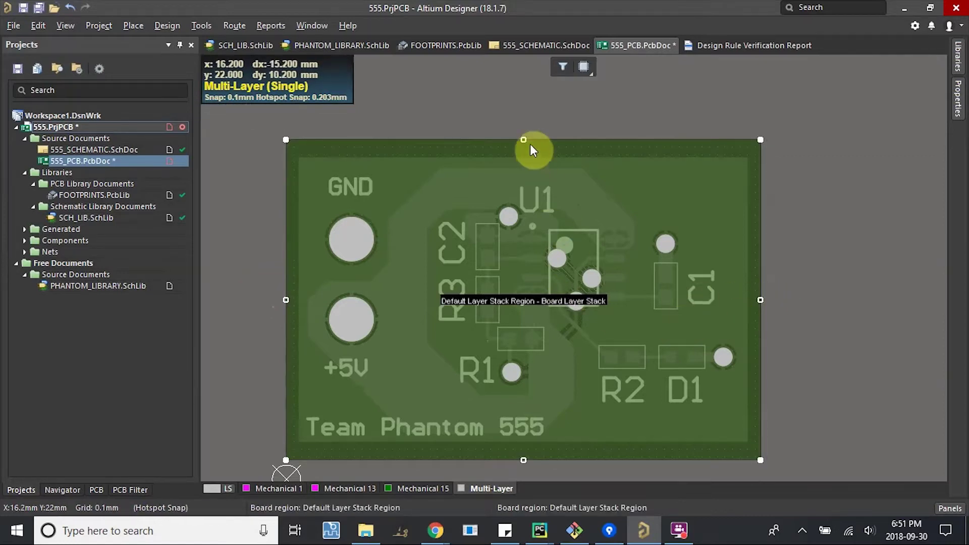
left_click_drag(524, 144, 525, 147)
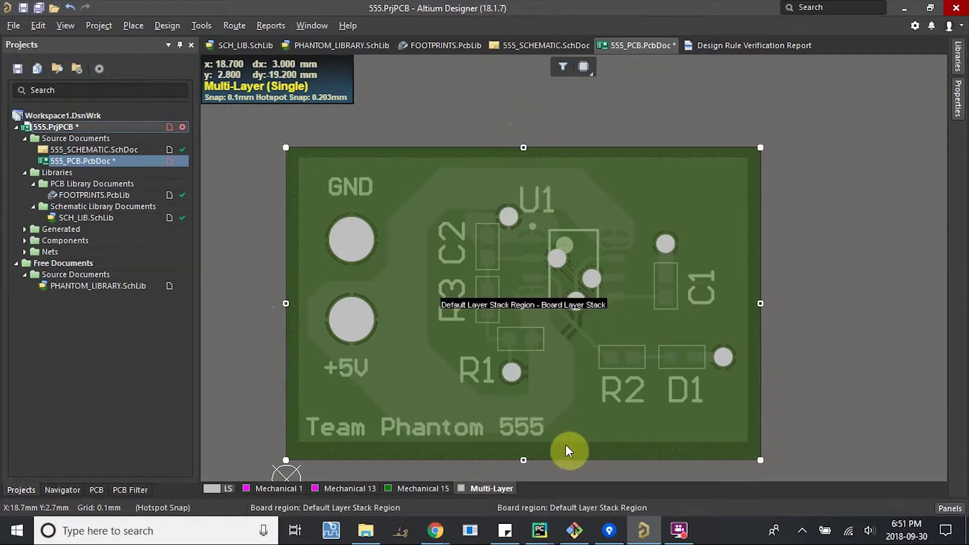
left_click_drag(524, 458, 528, 452)
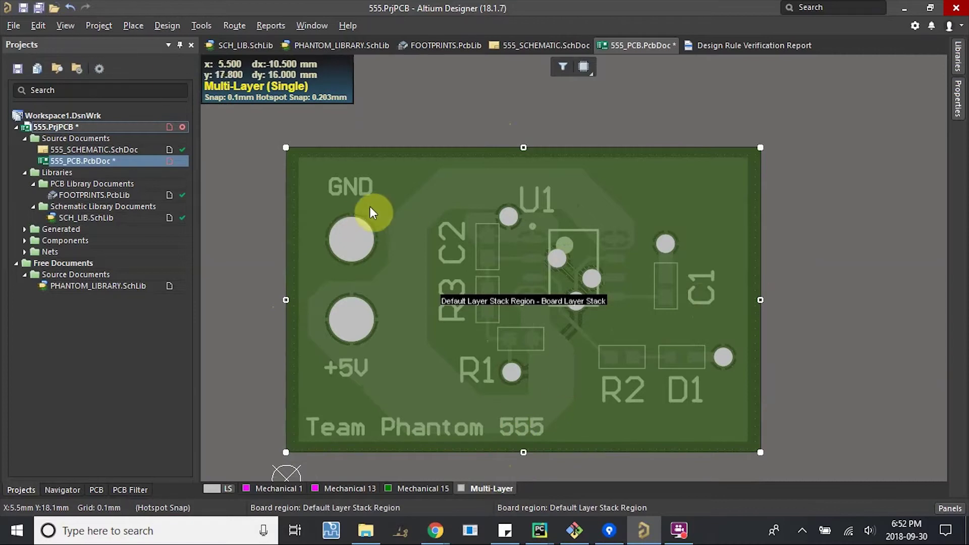
- Examine the trimmed board in the 2D and 3D layouts and return to the 2D layout
key("2")
key("1")
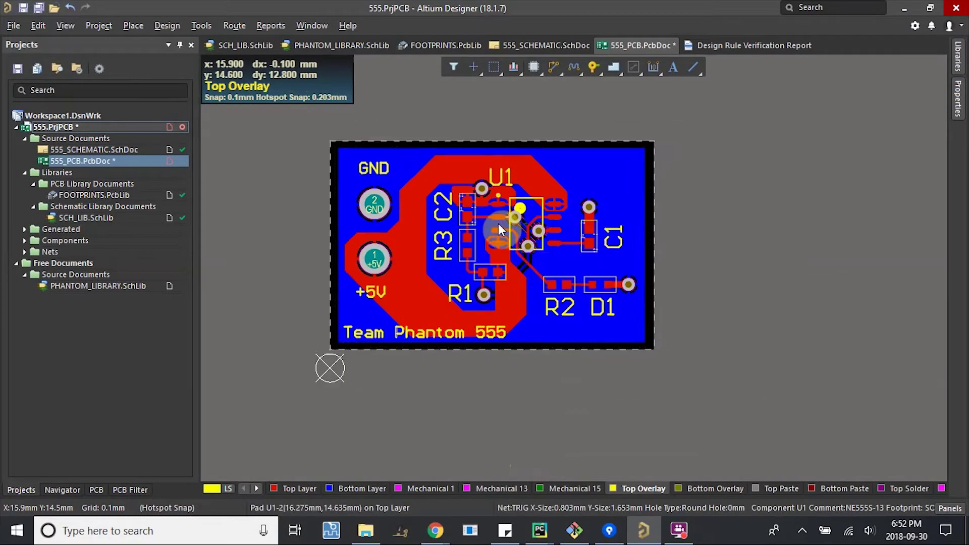
key("3")
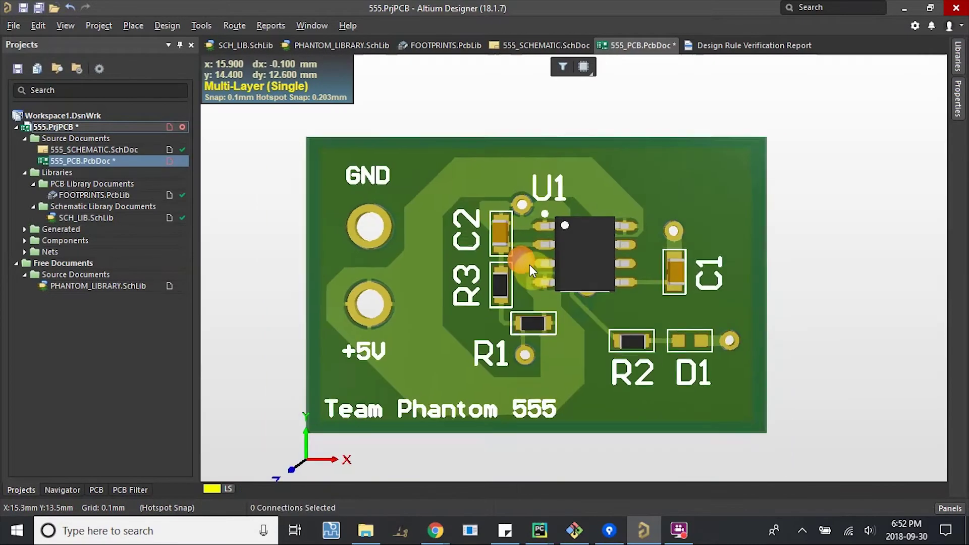
right_click_drag(590, 285, 288, 233, "shift")
key("0")
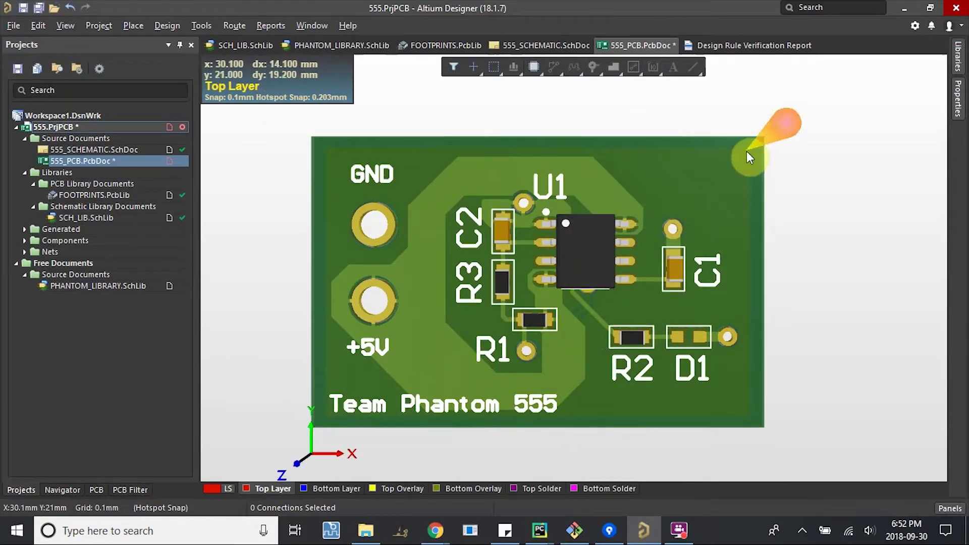
key("2")
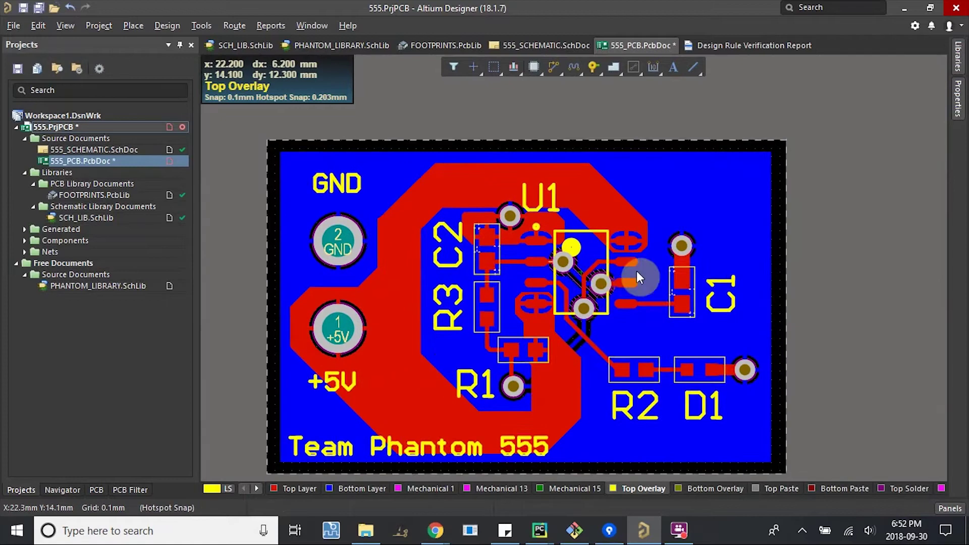
right_click_drag(637, 271, 613, 274)
scroll(591, 265, "down", 2, "ctrl")
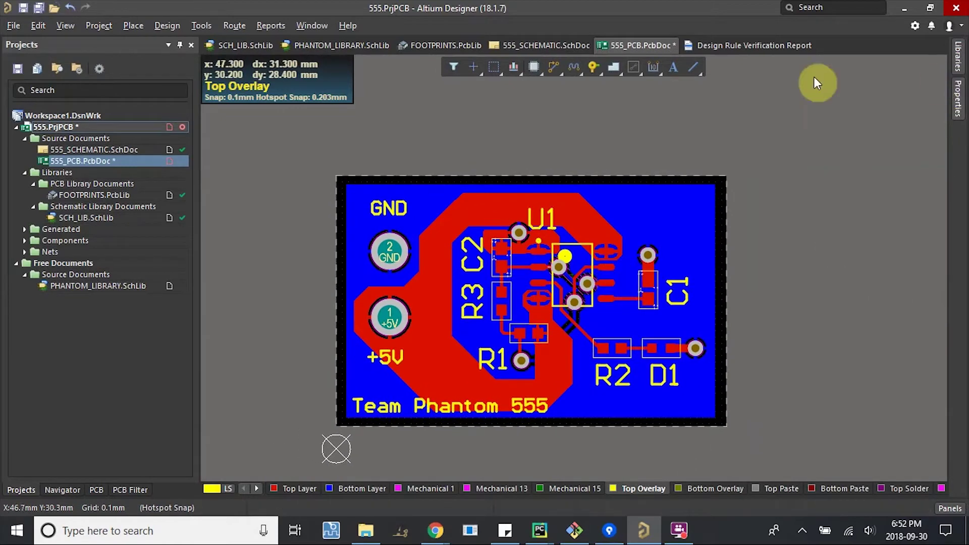
left_click(129, 29)
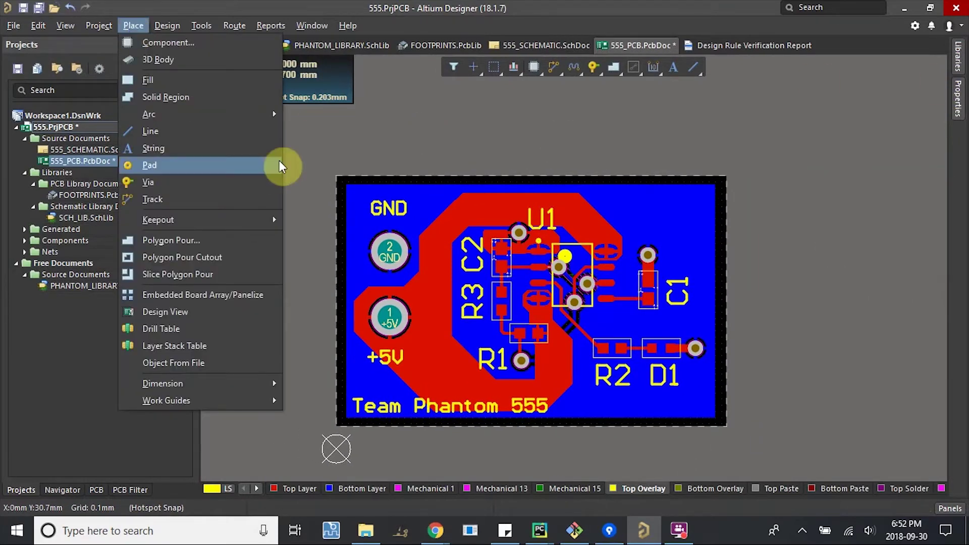
right_click(346, 130)
left_click(254, 358)
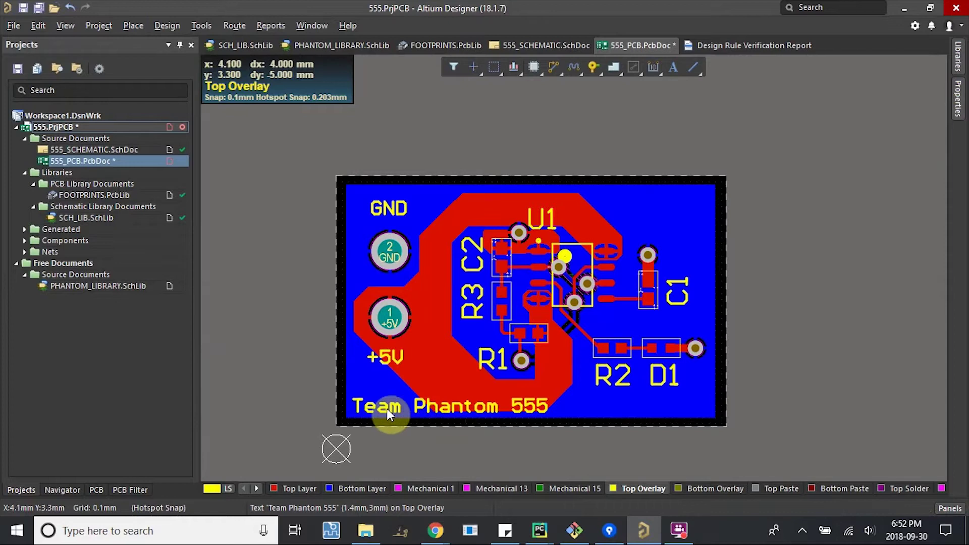
- Shift the "Team Phantom 555" string right along the board's lower edge and move the GND label below the GND pad
left_click_drag(386, 408, 413, 411)
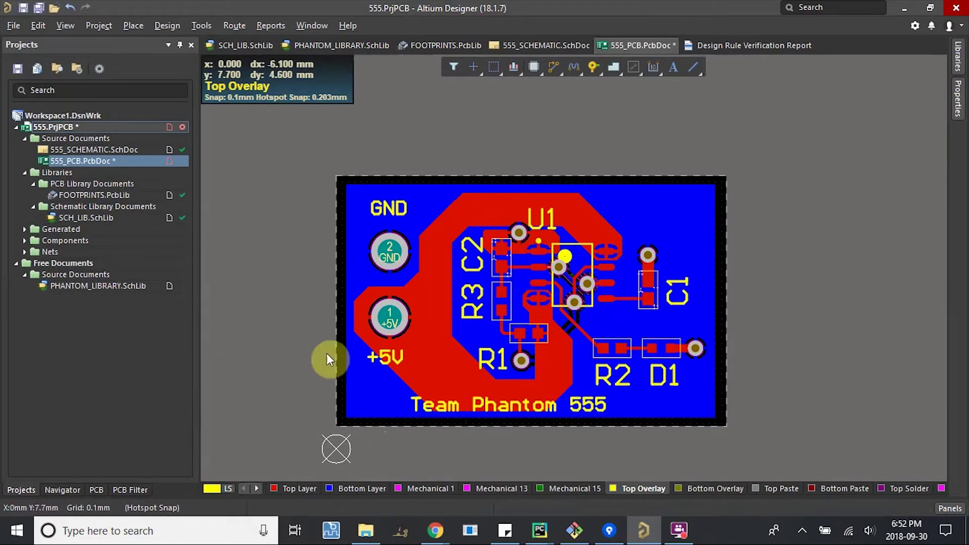
left_click(285, 296)
right_click_drag(255, 250, 235, 257)
left_click_drag(364, 210, 355, 298)
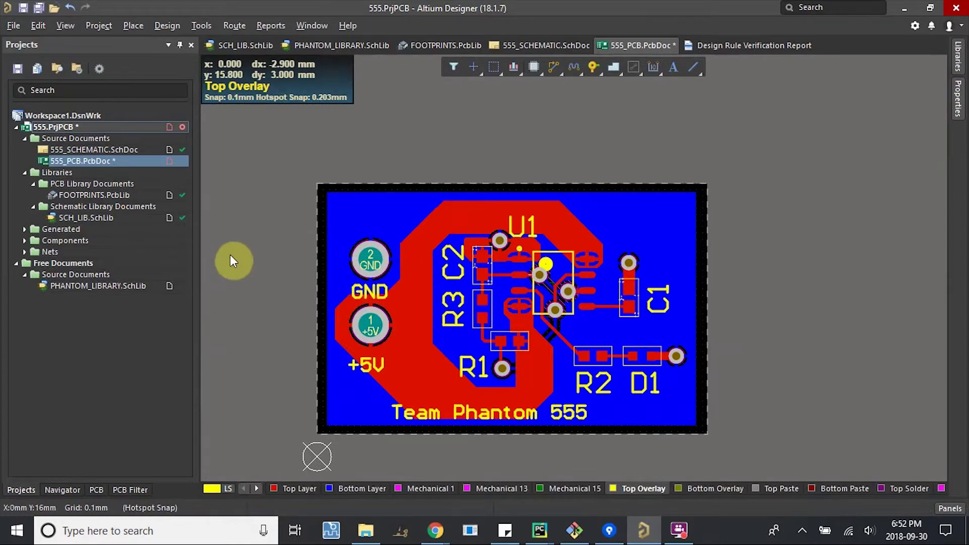
- Start placing a pad and open its properties, keeping it on Multi-Layer with the Source electrical type
right_click_drag(231, 254, 227, 273)
left_click(127, 30)
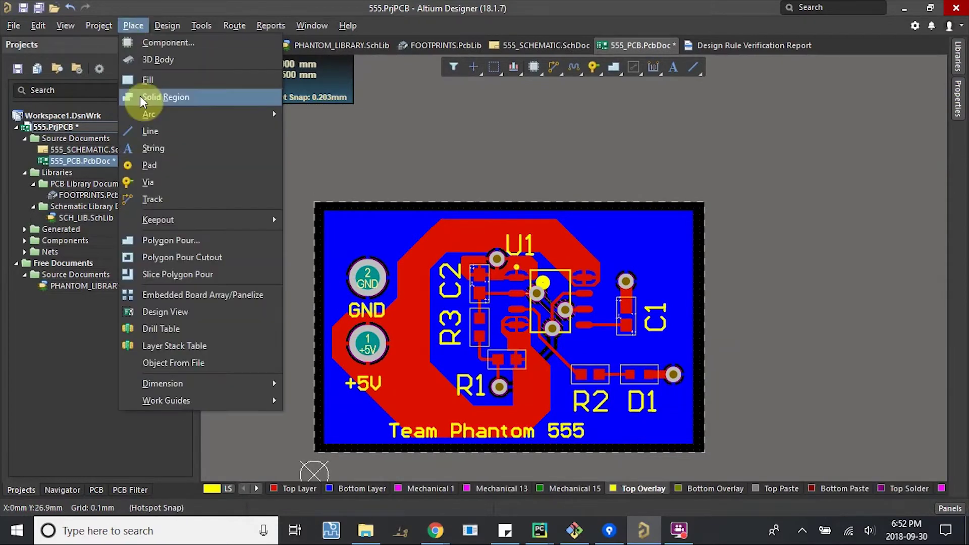
left_click(151, 172)
key("Tab")
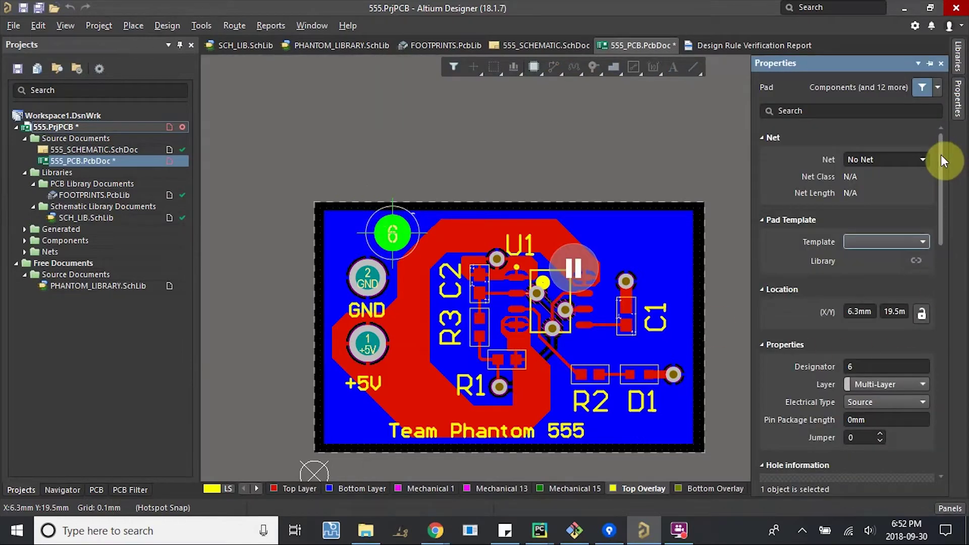
left_click_drag(941, 156, 934, 219)
left_click(922, 182)
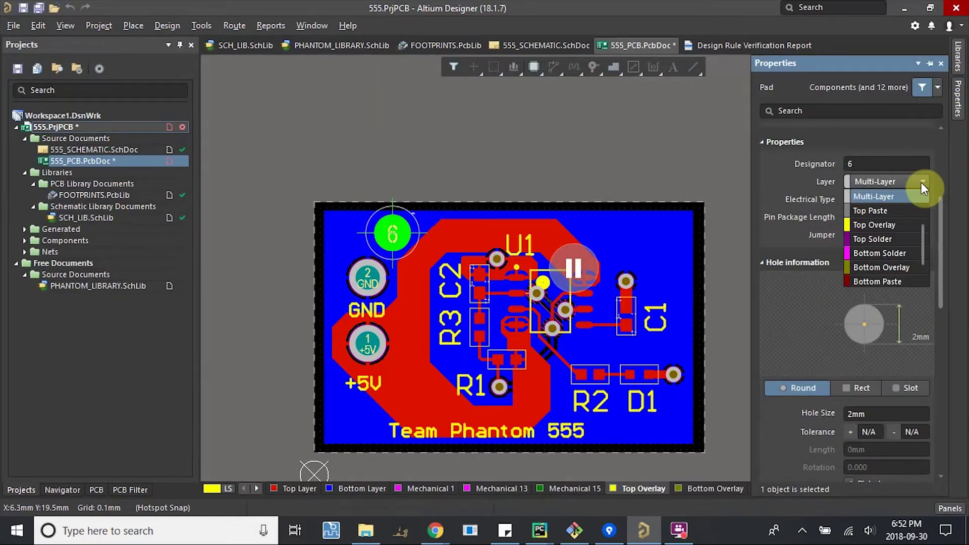
scroll(905, 232, "down", 1)
scroll(904, 249, "up", 3)
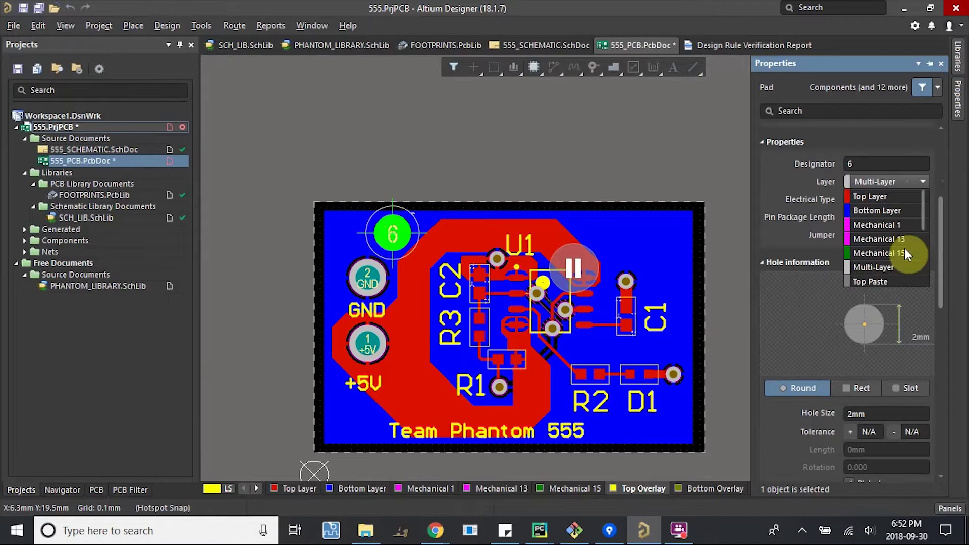
scroll(898, 255, "down", 1)
left_click(894, 224)
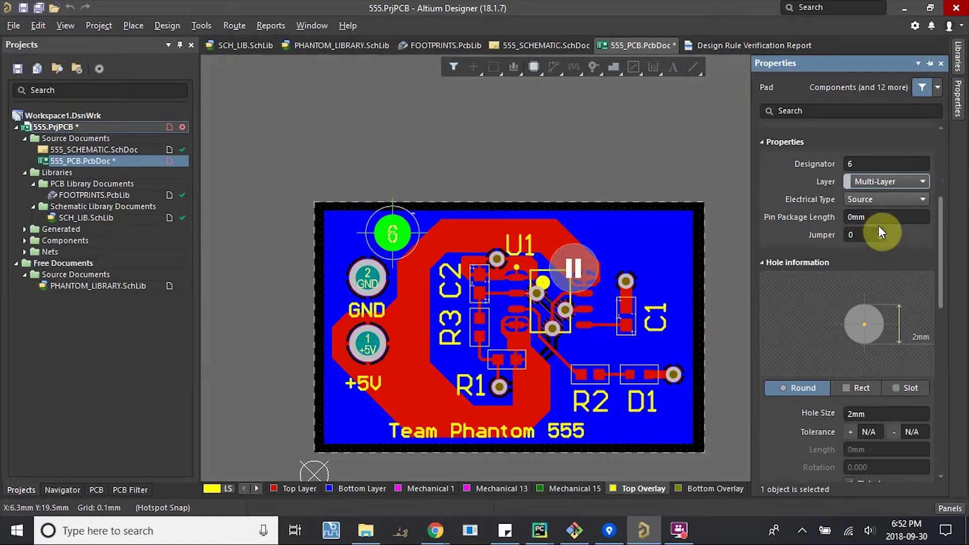
left_click(894, 199)
left_click(900, 237)
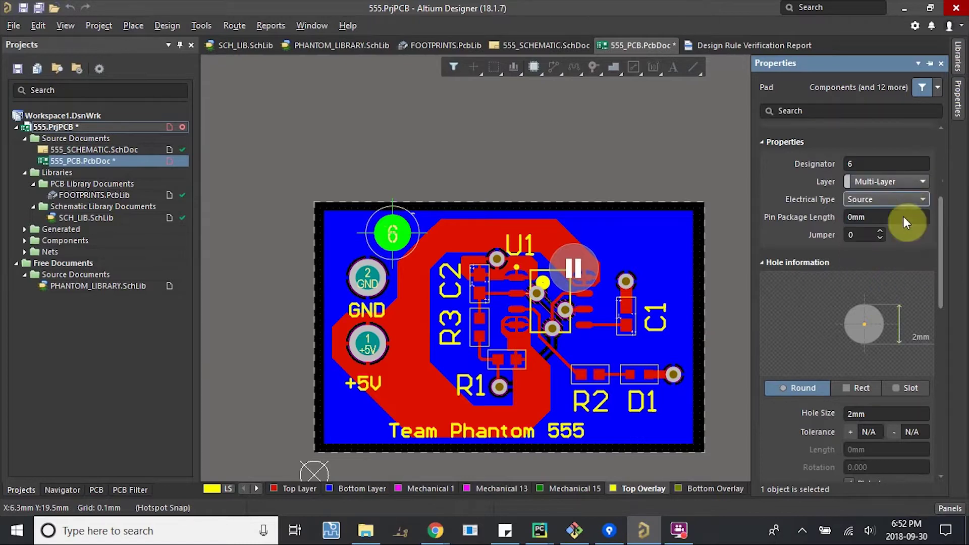
- Set the new pad's X and Y size to 0 mm
left_click_drag(937, 243, 935, 292)
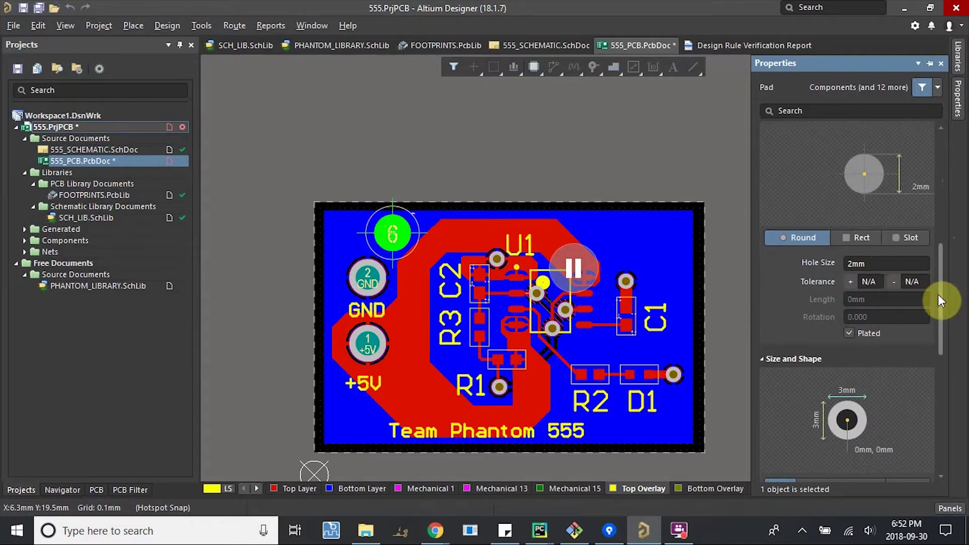
scroll(938, 300, "down", 5)
left_click(864, 311)
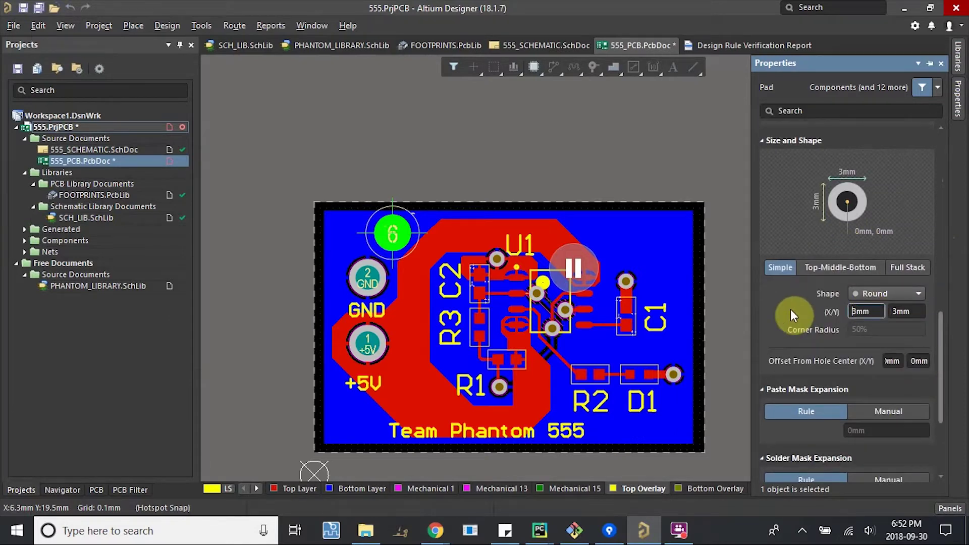
key("Delete")
key("Delete")
key("Delete")
type("0")
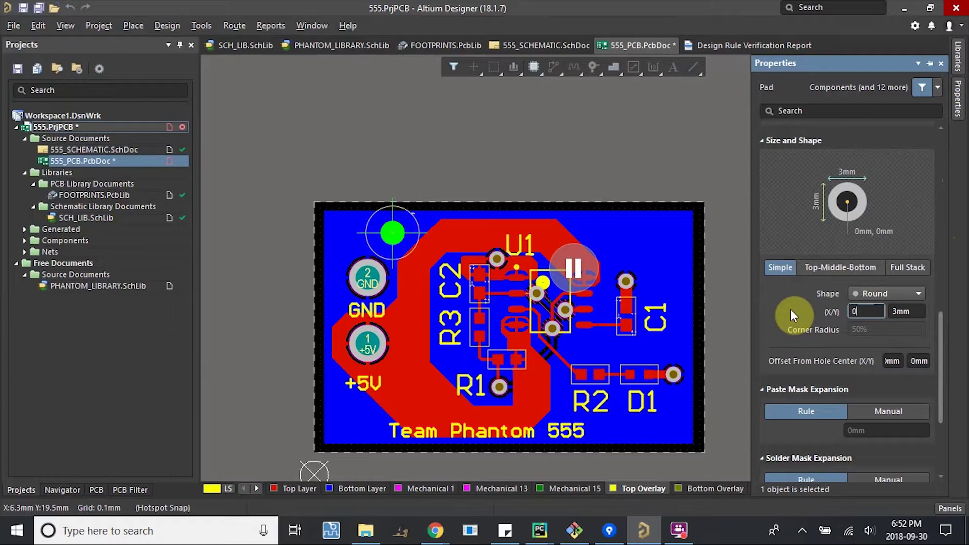
key("Tab")
type("0")
key("Tab")
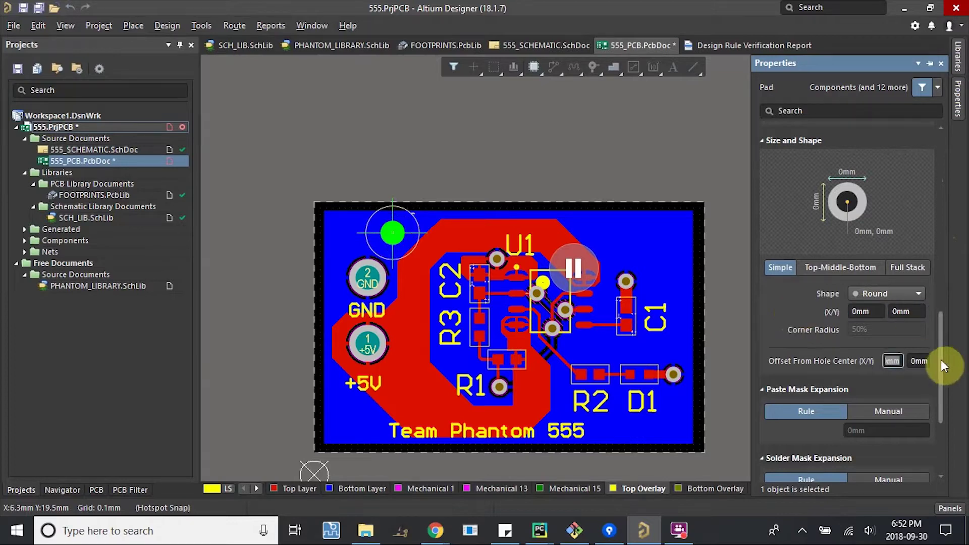
- Place the non-plated pad with its 2 mm round hole near each of the four corners of the board
left_click_drag(941, 359, 909, 300)
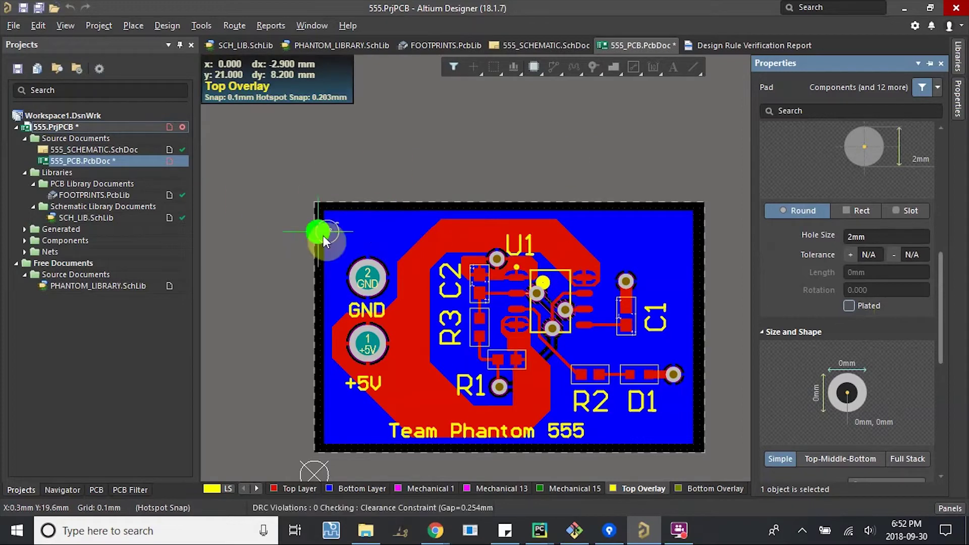
scroll(331, 237, "up", 2, "ctrl")
left_click_drag(359, 228, 750, 372)
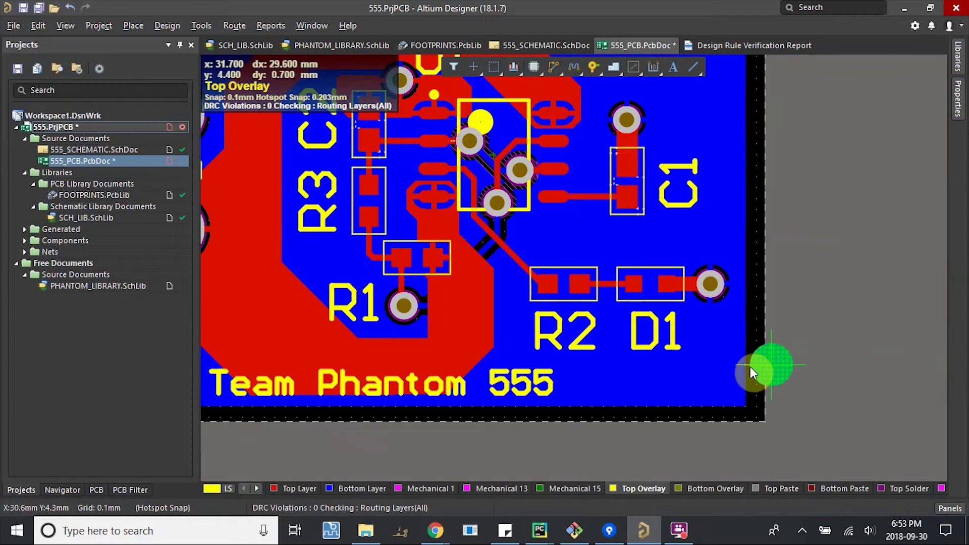
left_click(719, 380)
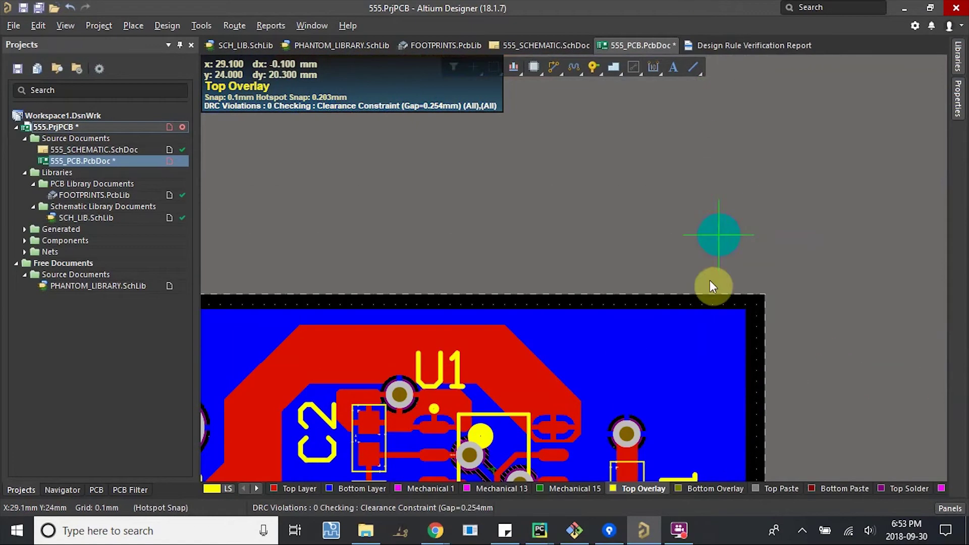
left_click(712, 345)
right_click(712, 344)
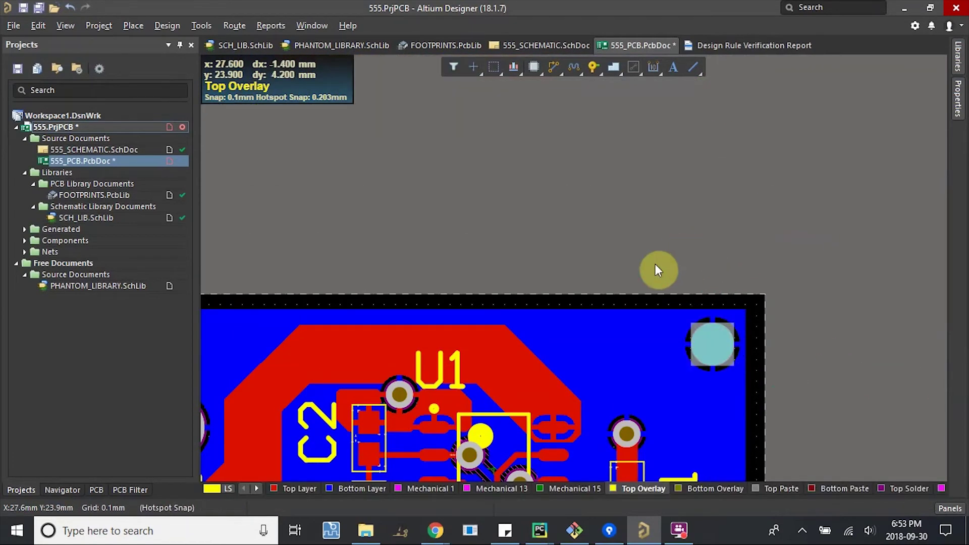
scroll(623, 268, "down", 2, "ctrl")
left_click(553, 239)
right_click_drag(477, 310, 530, 243)
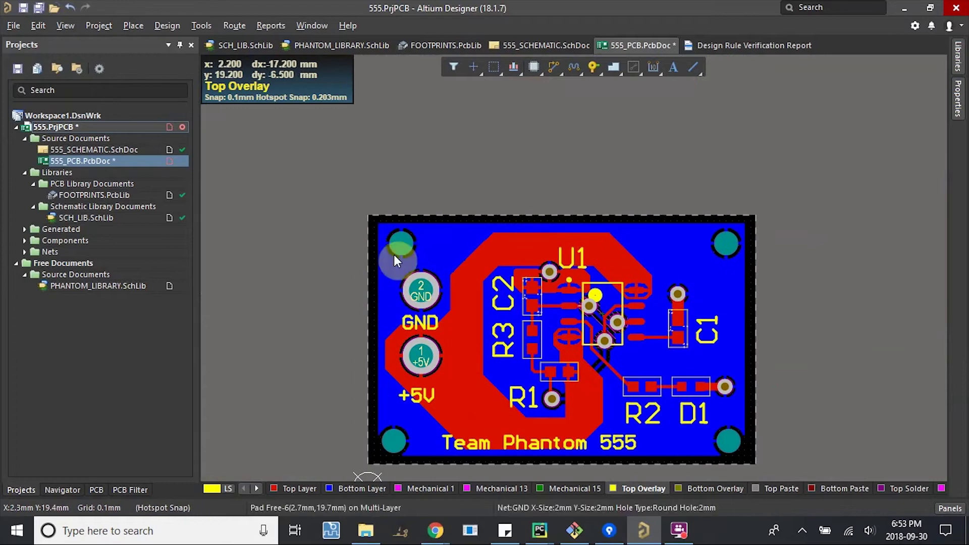
- Align the horizontal centers of the two holes along the board's left edge, using the upper-left hole as reference
scroll(397, 236, "up", 1, "ctrl")
scroll(398, 237, "up", 3, "ctrl")
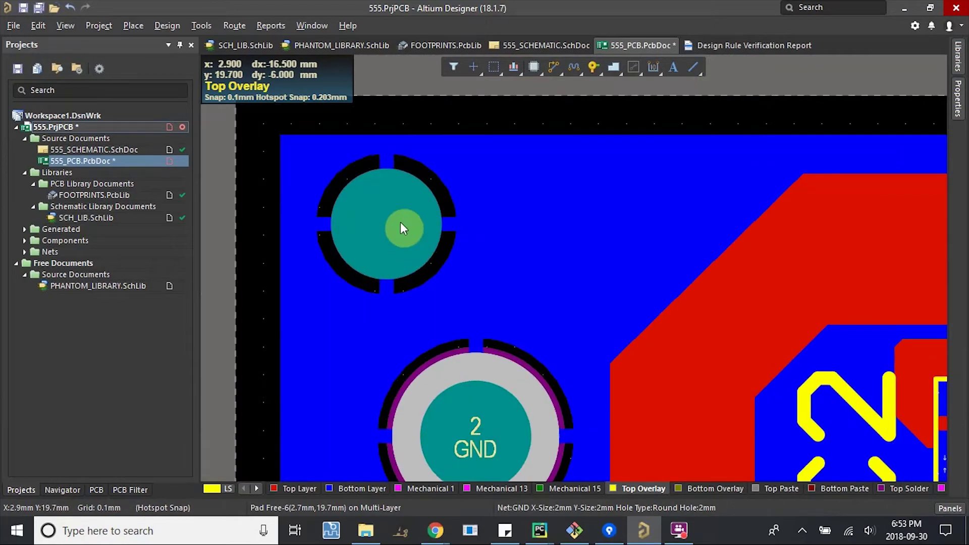
scroll(405, 222, "down", 2, "ctrl")
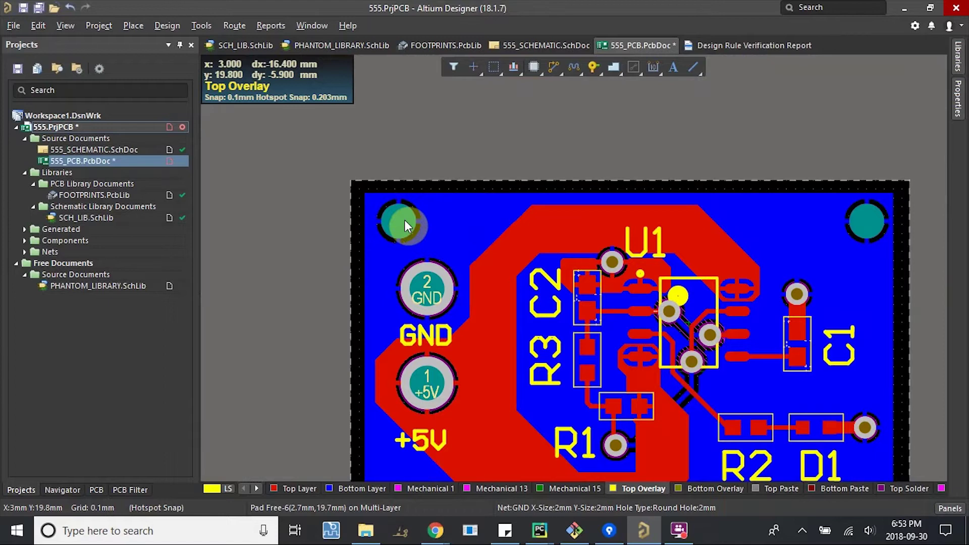
scroll(470, 247, "down", 1, "ctrl")
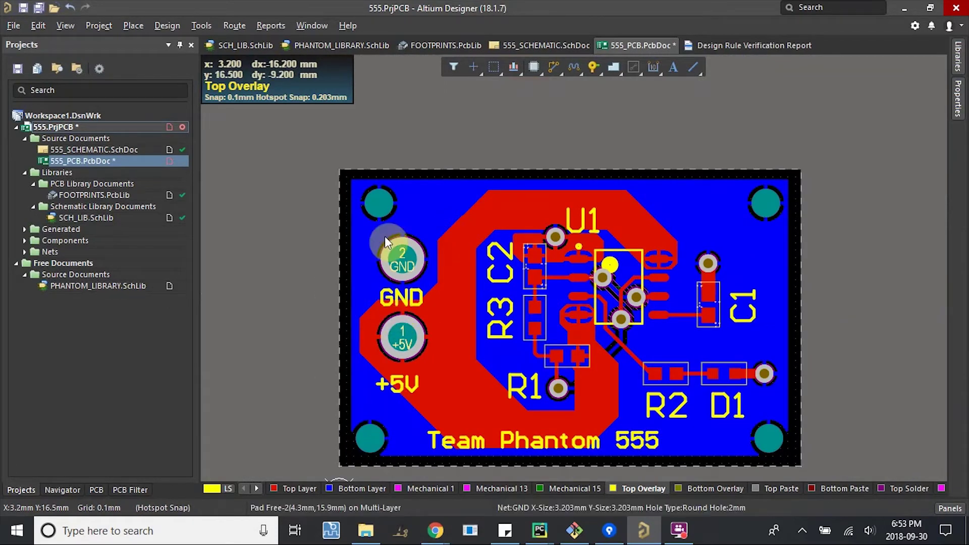
left_click(377, 208)
scroll(373, 453, "up", 3, "ctrl")
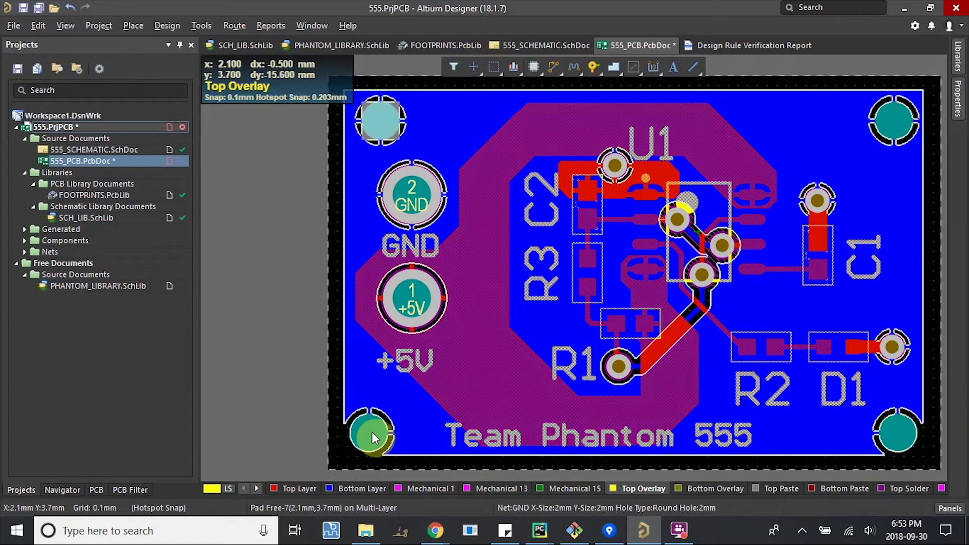
left_click(372, 433, "shift")
right_click(375, 127)
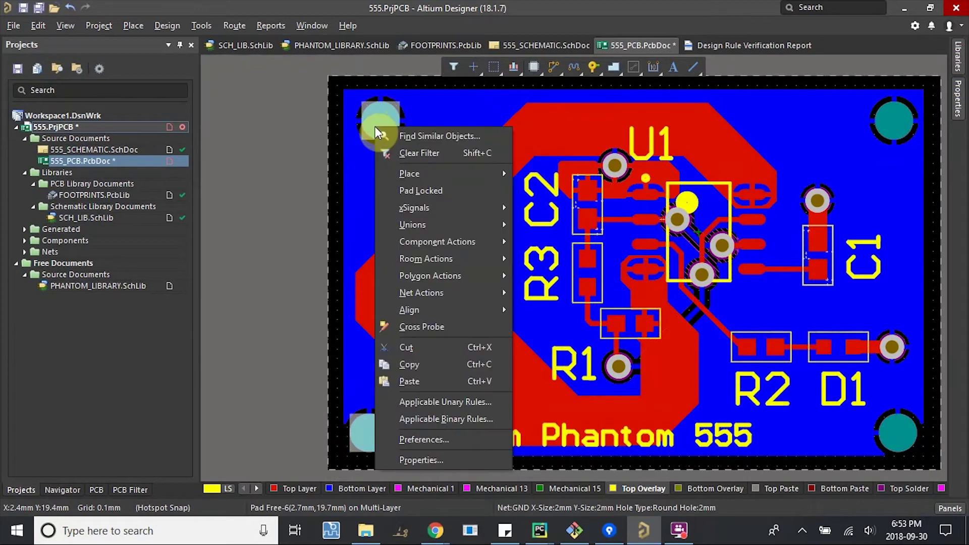
mouse_move(459, 316)
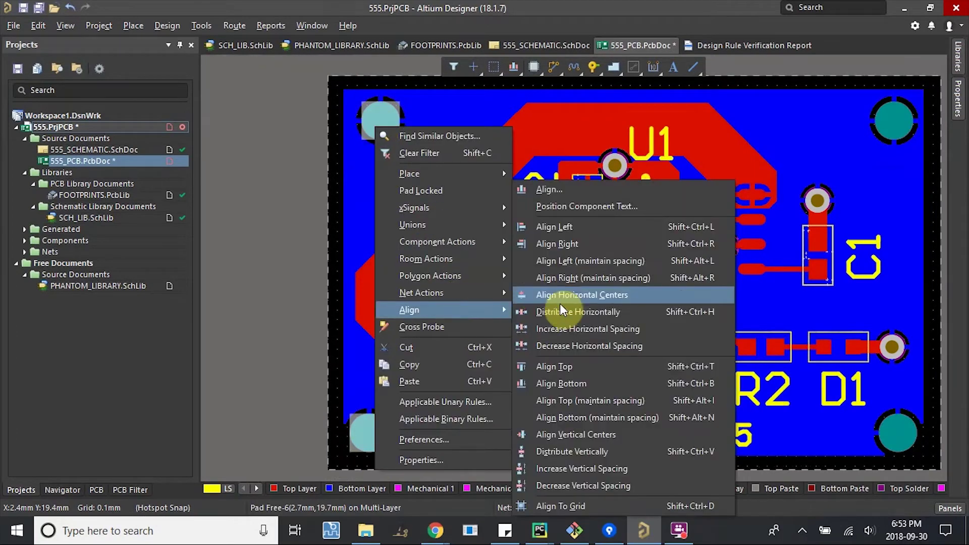
left_click(550, 295)
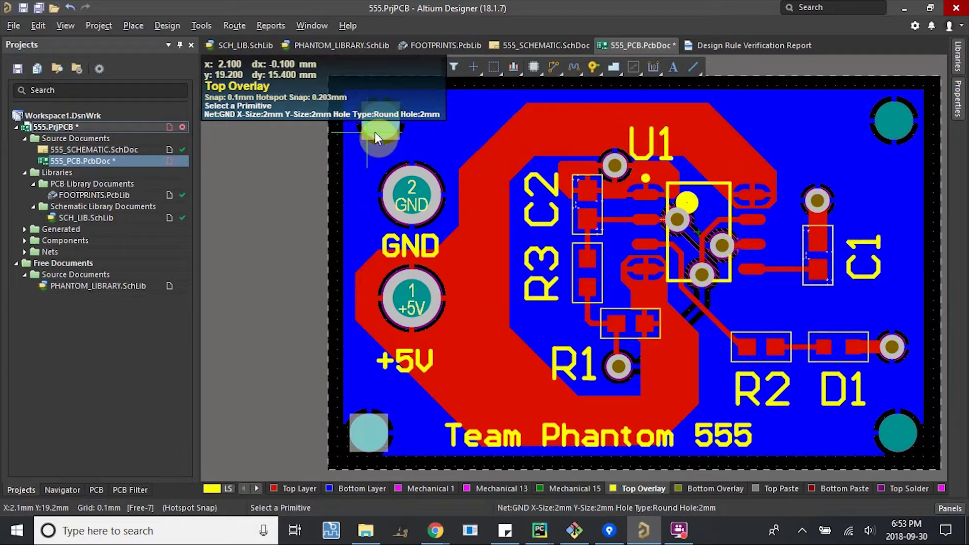
left_click(278, 433)
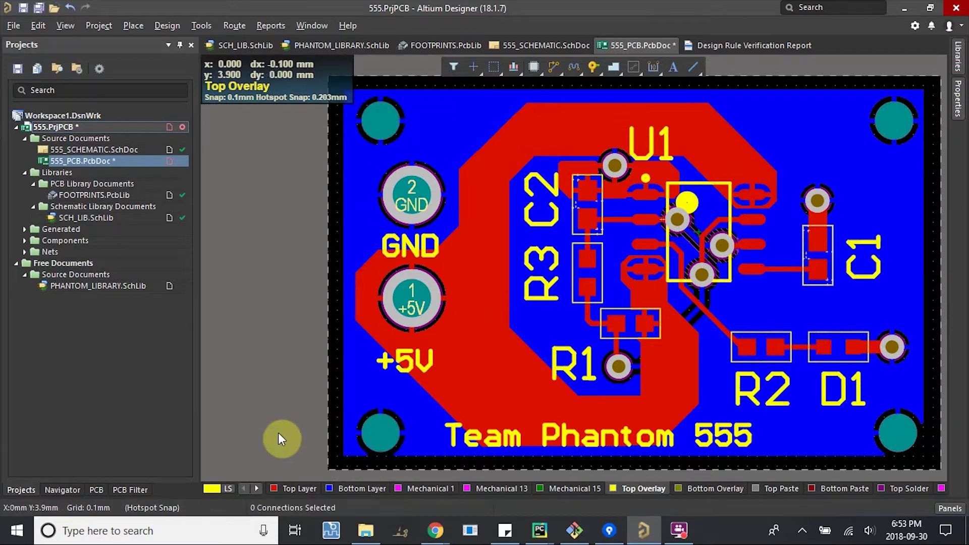
- Align the vertical centers of the two holes along the board's lower edge, using the lower-left hole as reference
left_click(386, 433)
left_click(913, 435, "shift")
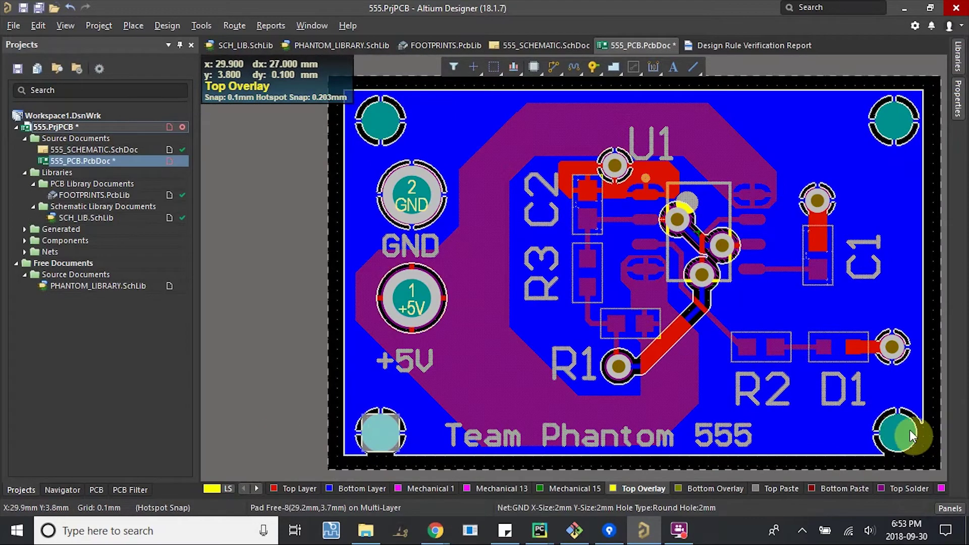
right_click(912, 435)
mouse_move(898, 271)
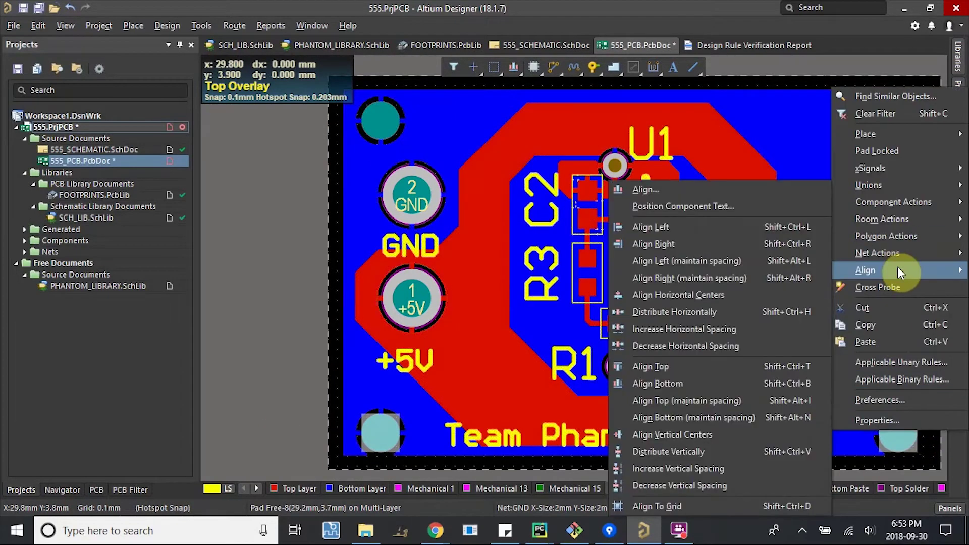
left_click(676, 434)
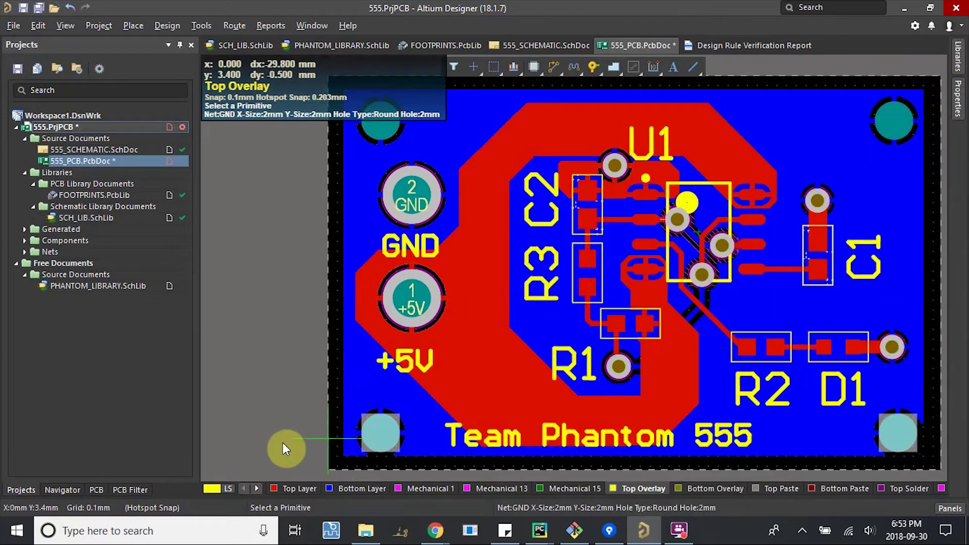
left_click(380, 435)
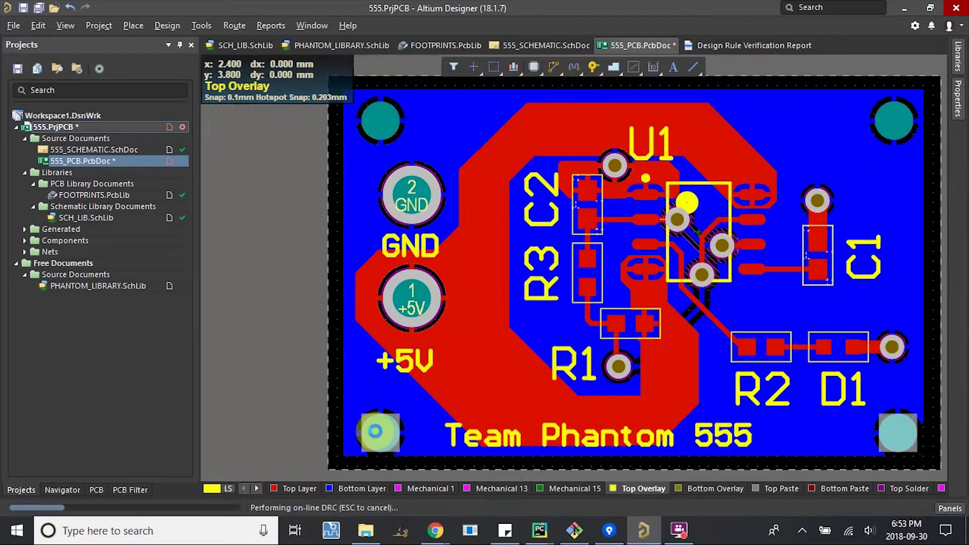
left_click(277, 346)
- Align the vertical centers of the two holes along the board's upper edge, using the upper-left hole as reference
right_click_drag(304, 286, 278, 327)
left_click(355, 162)
left_click(875, 158, "shift")
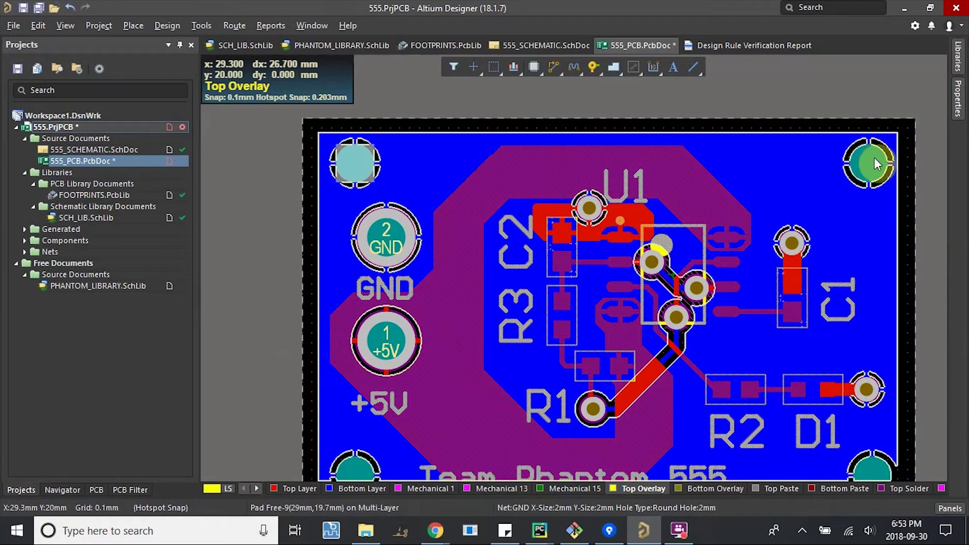
right_click(875, 158)
mouse_move(911, 339)
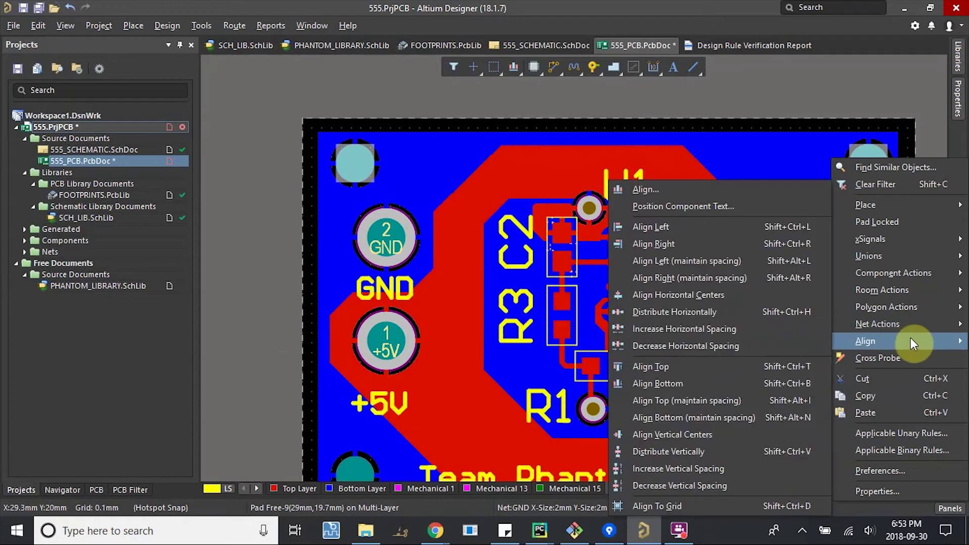
left_click(729, 435)
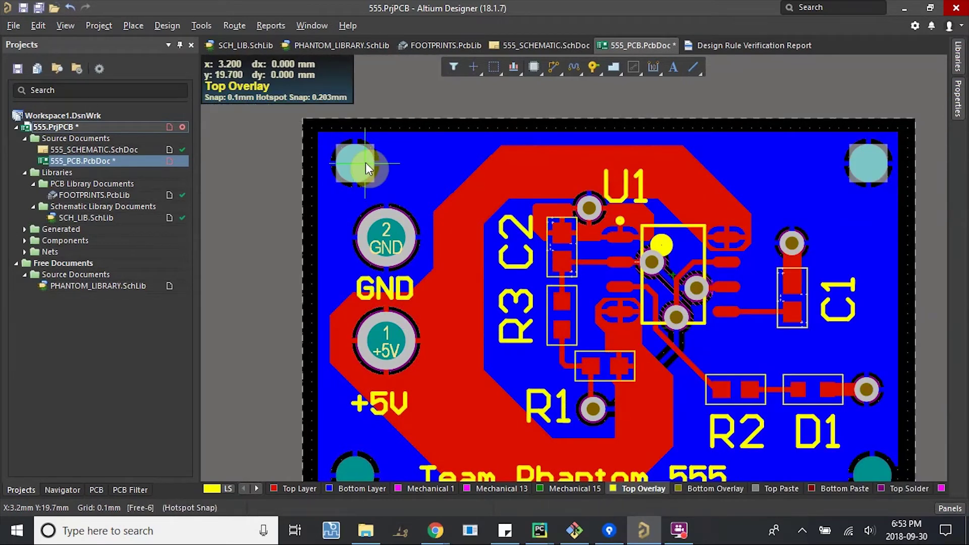
left_click(260, 203)
- Align the horizontal centers of the two holes along the board's right edge, using the upper-right hole as reference
right_click_drag(363, 277, 268, 217)
left_click(778, 100)
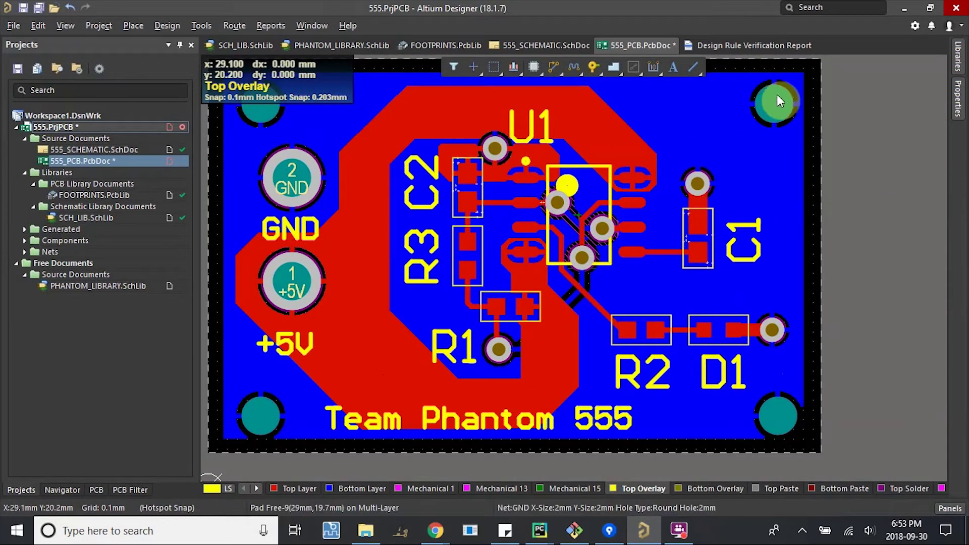
left_click(777, 411, "shift")
right_click(778, 412)
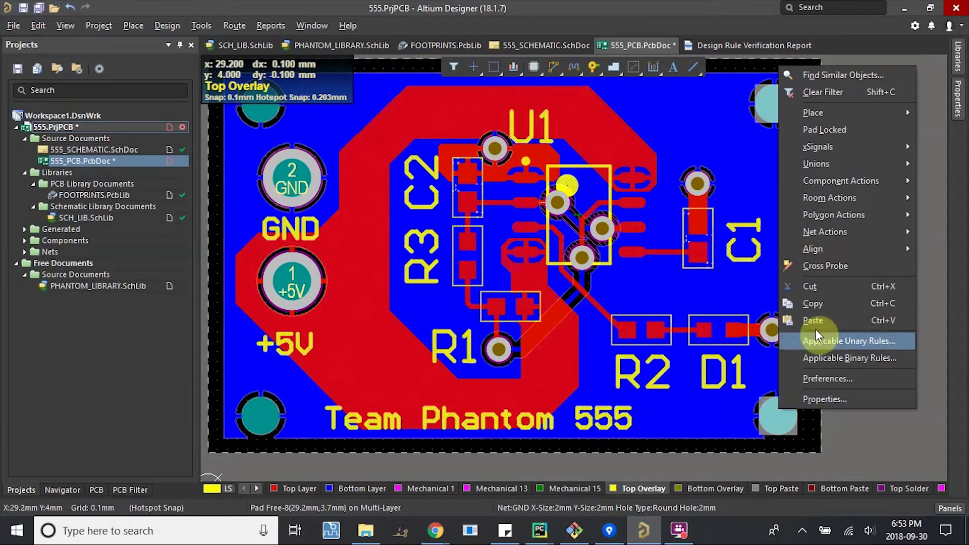
mouse_move(830, 248)
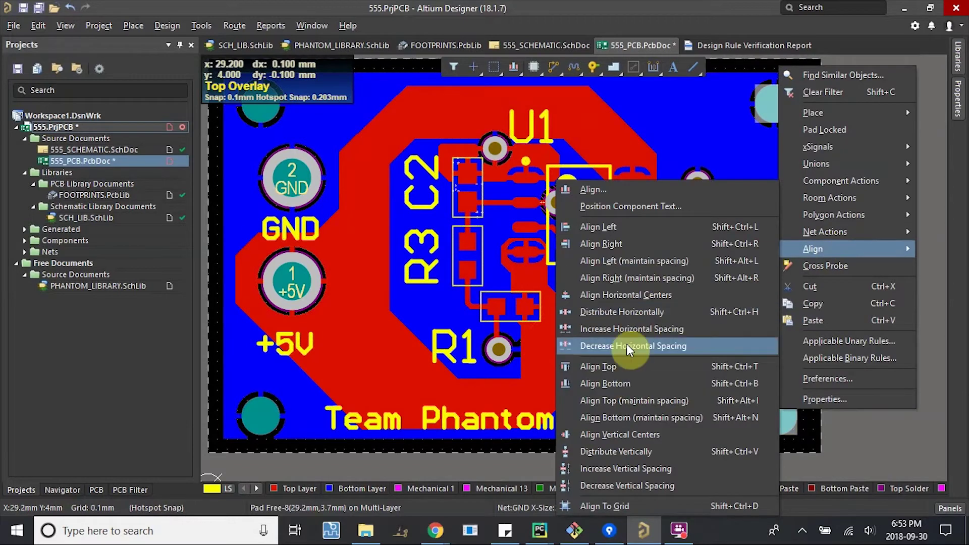
left_click(632, 298)
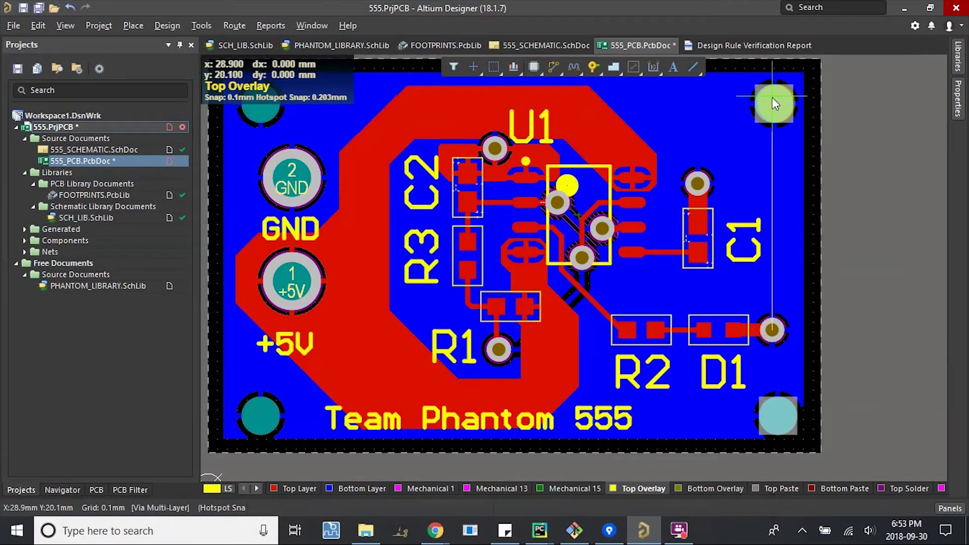
right_click(859, 184)
left_click(864, 132)
- Move the lower-left and lower-right holes slightly up from the board's lower edge, to about Y 4.1 mm
scroll(850, 152, "down", 1, "ctrl")
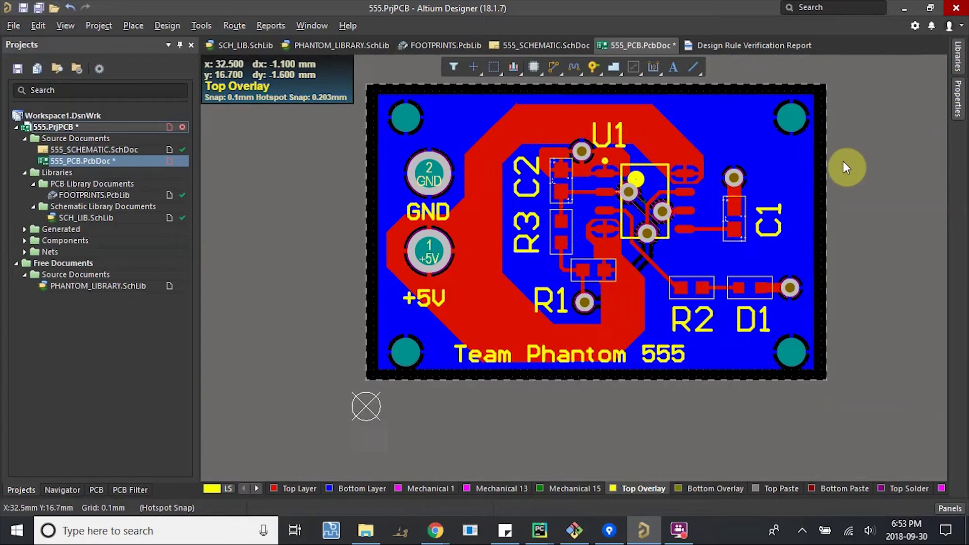
right_click_drag(843, 168, 847, 214)
scroll(383, 413, "up", 2, "ctrl")
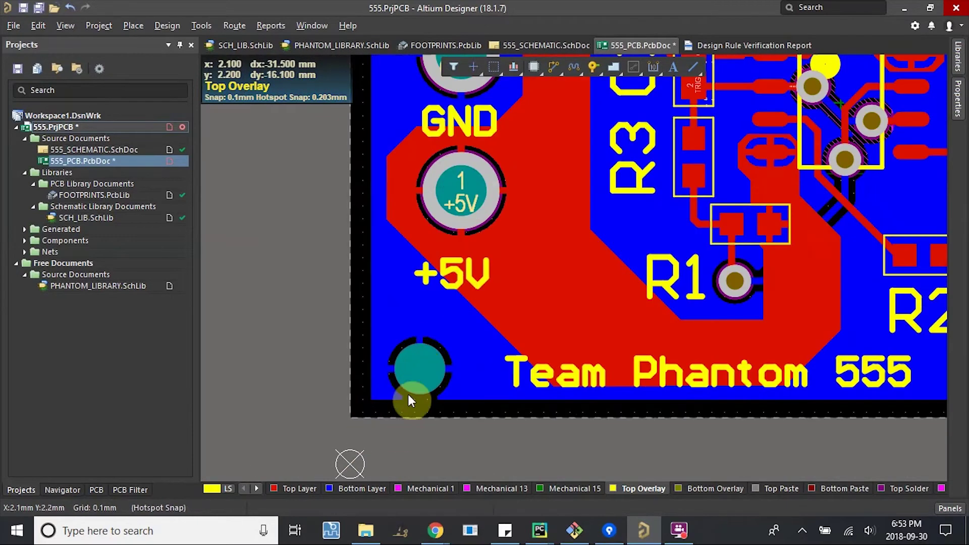
scroll(417, 362, "up", 2, "ctrl")
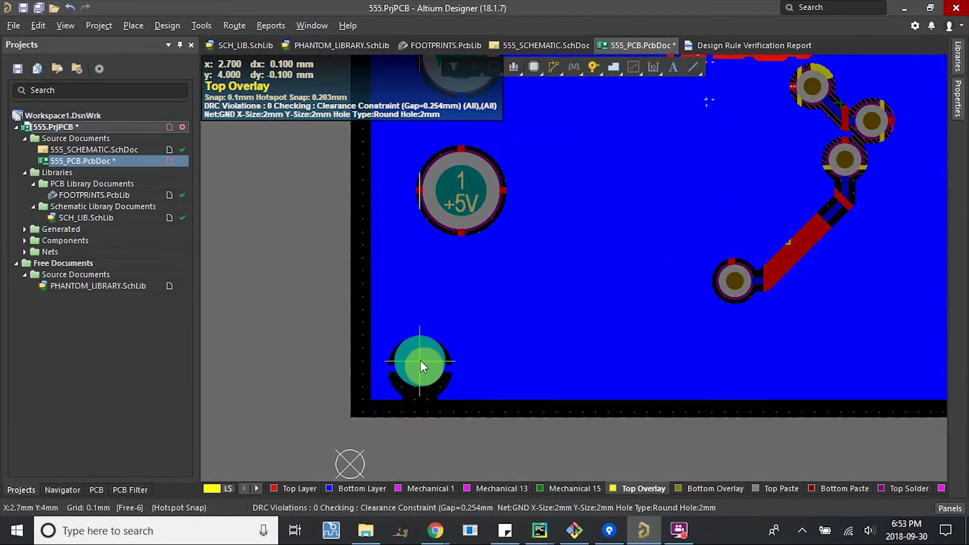
left_click_drag(420, 360, 419, 360)
right_click_drag(611, 376, 405, 367)
scroll(846, 362, "down", 1, "ctrl")
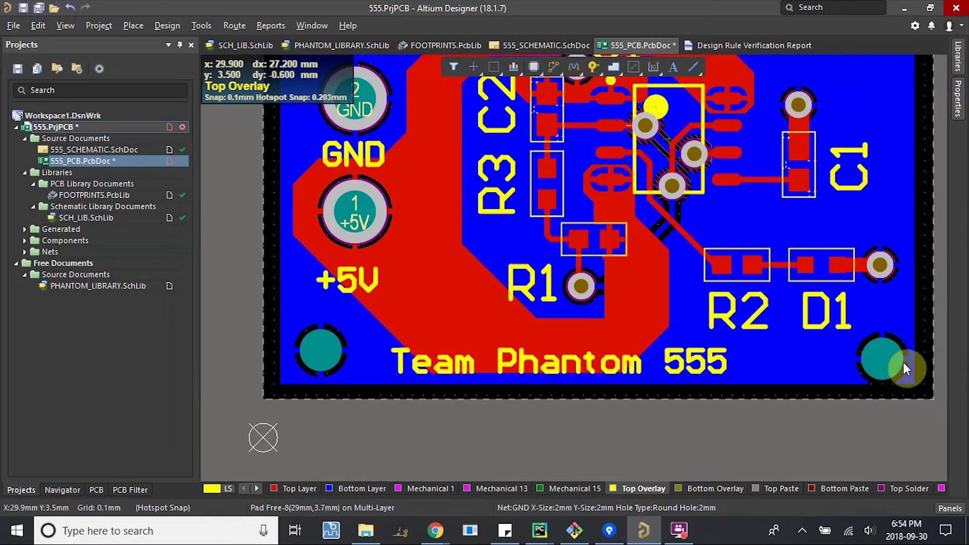
left_click_drag(885, 356, 882, 350)
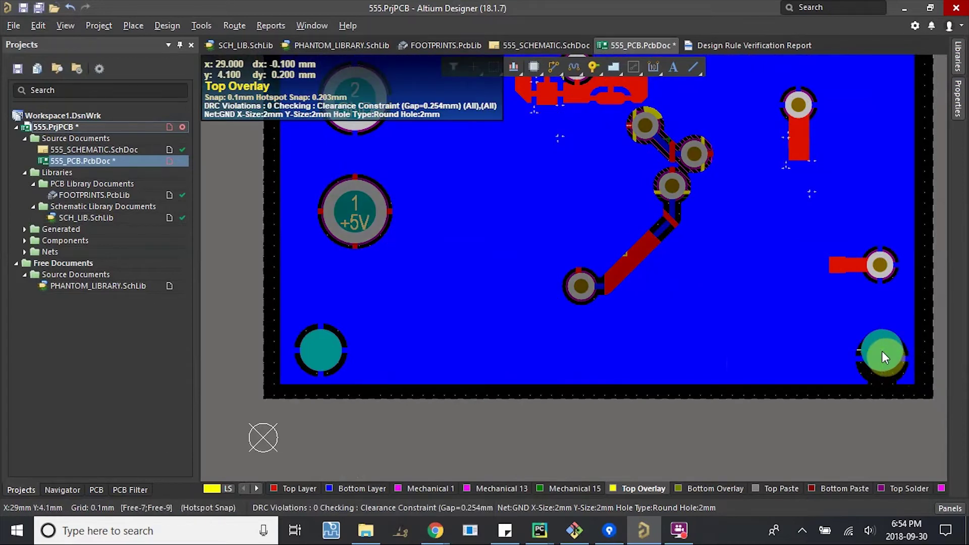
- Realign the vertical centers of the two moved lower holes, using the lower-left hole as reference
left_click(325, 351)
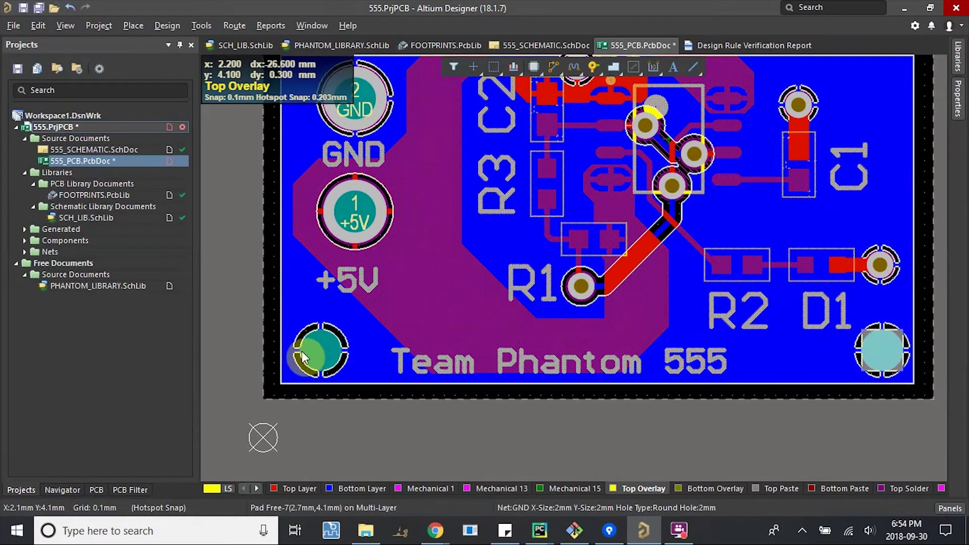
right_click(324, 351)
mouse_move(375, 189)
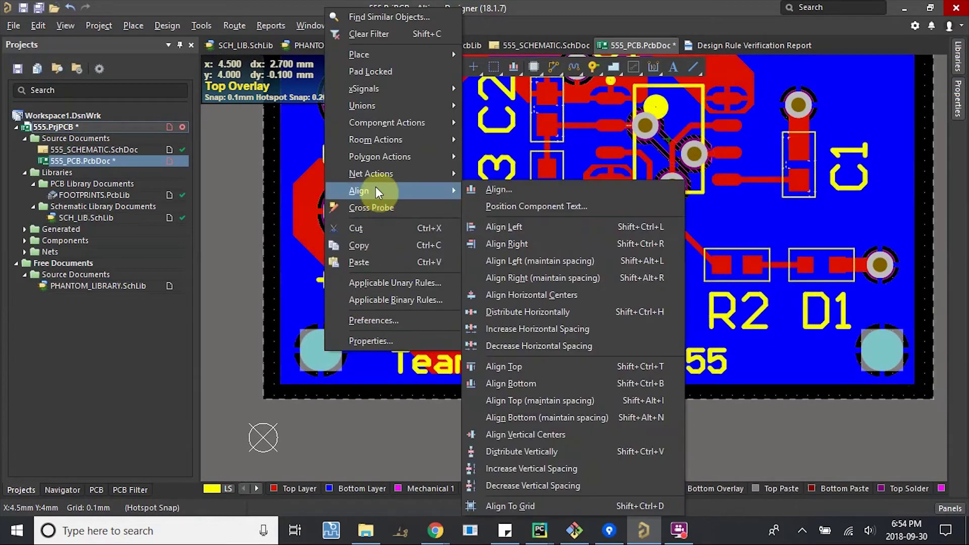
left_click(528, 434)
left_click(325, 352)
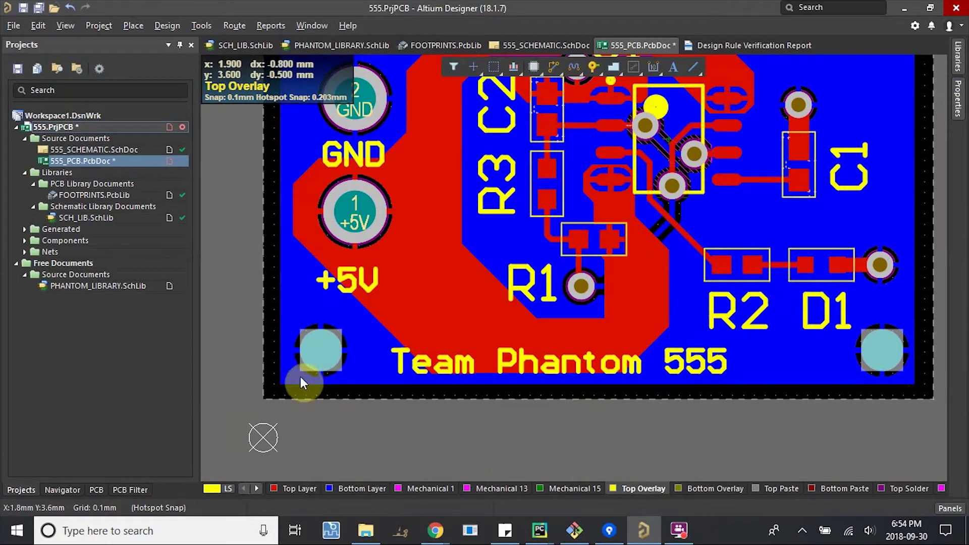
- Examine the board's corner holes in the 3D layout from the front and back, and flip back to the front
scroll(325, 406, "down", 3, "ctrl")
key("3")
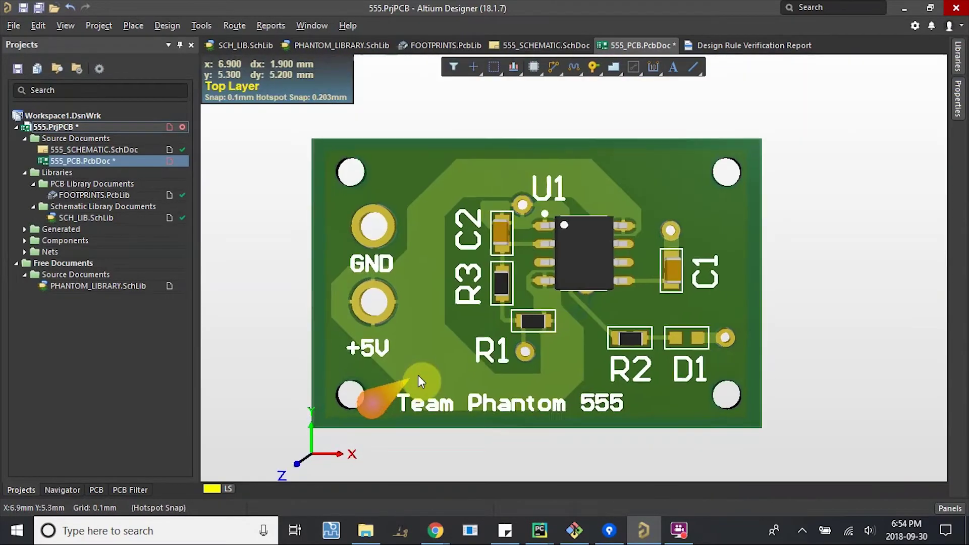
right_click_drag(661, 252, 633, 247, "shift")
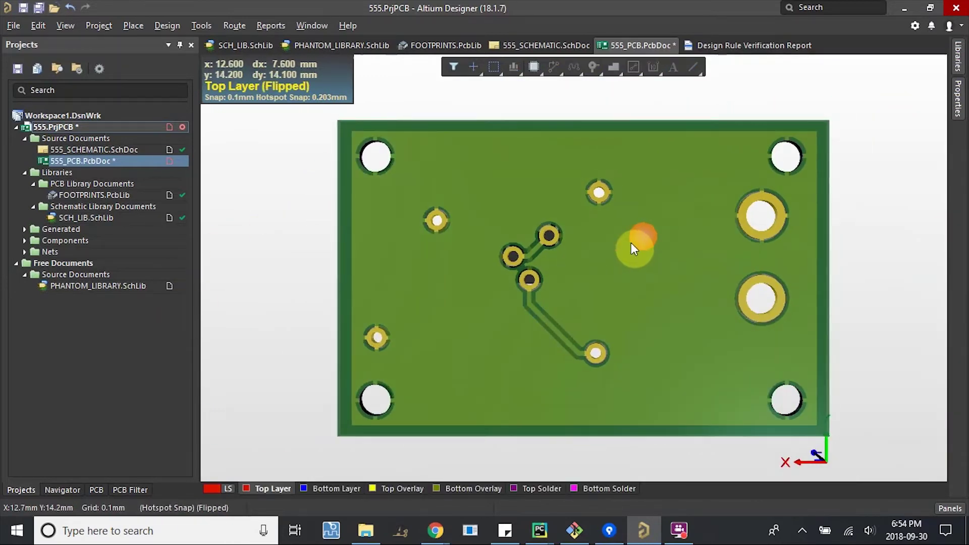
key("v")
key("b")
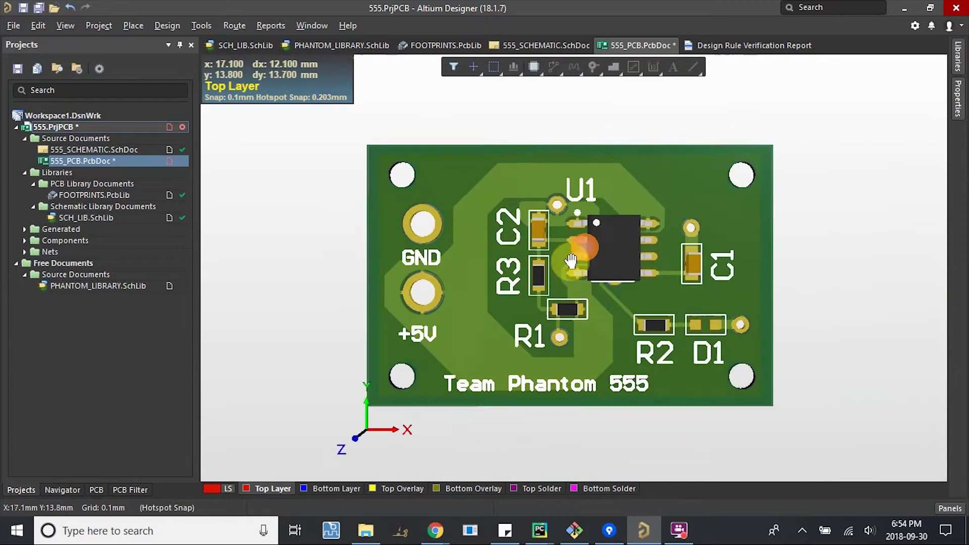
- Return to the 2D layout and compare what the Mechanical 1, Mechanical 13 and Mechanical 15 layers contain
key("2")
scroll(577, 273, "up", 3, "ctrl")
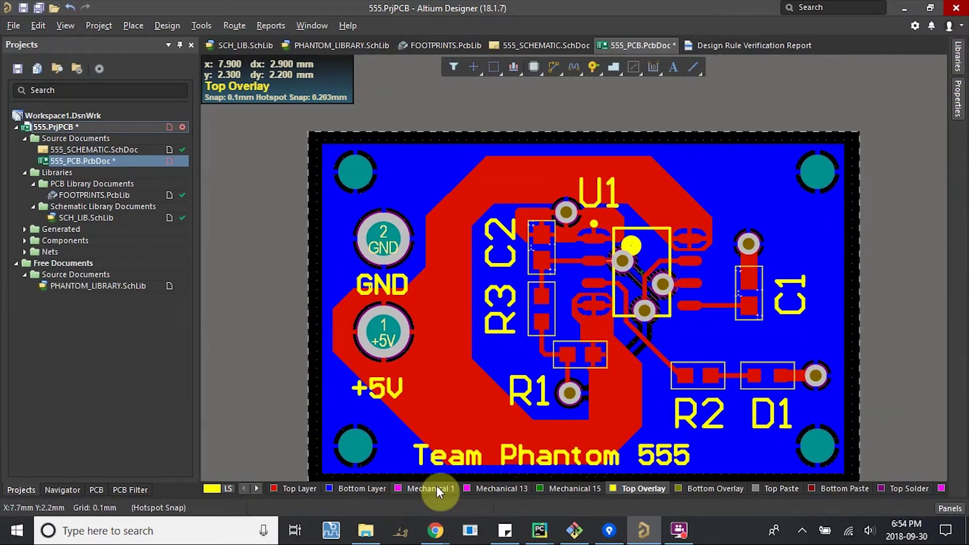
left_click(437, 486)
left_click(476, 488)
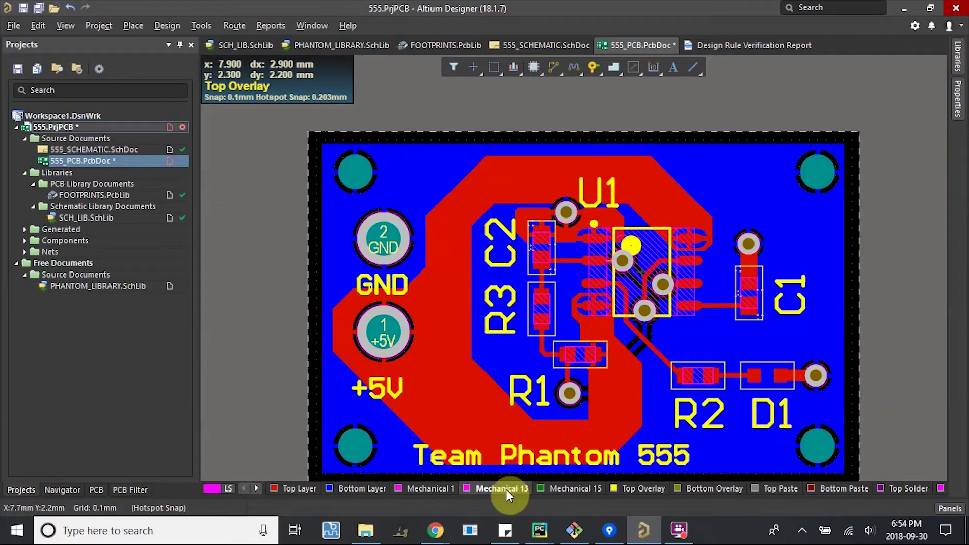
left_click(566, 488)
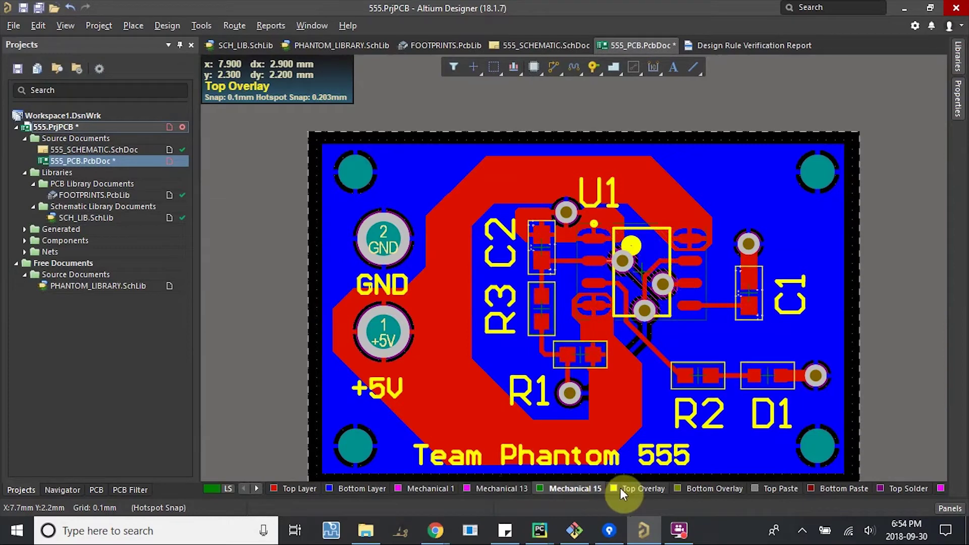
left_click(487, 489)
left_click(434, 488)
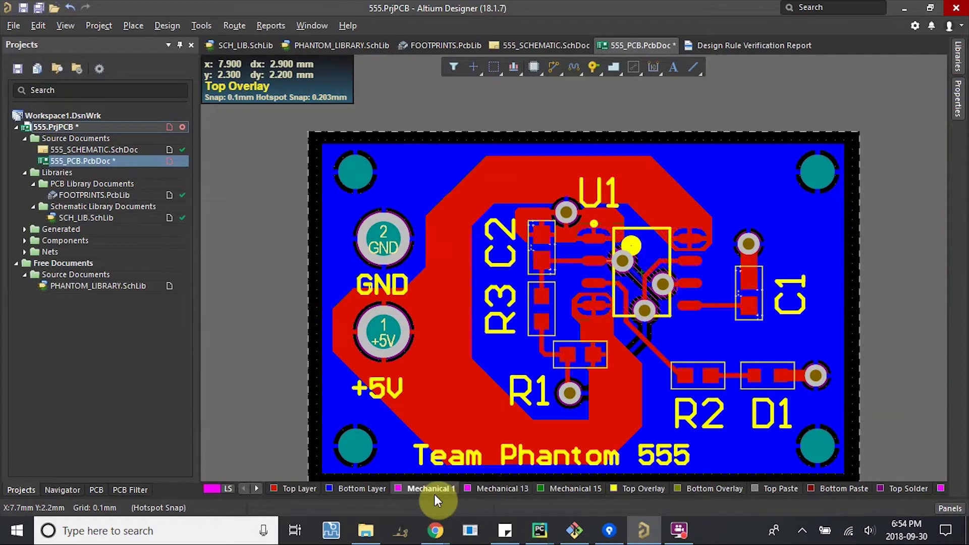
left_click(490, 488)
- Examine the component body outlines on Mechanical 13 around R3, C2 and U1, then compare them with Mechanical 15
right_click_drag(585, 373, 531, 352)
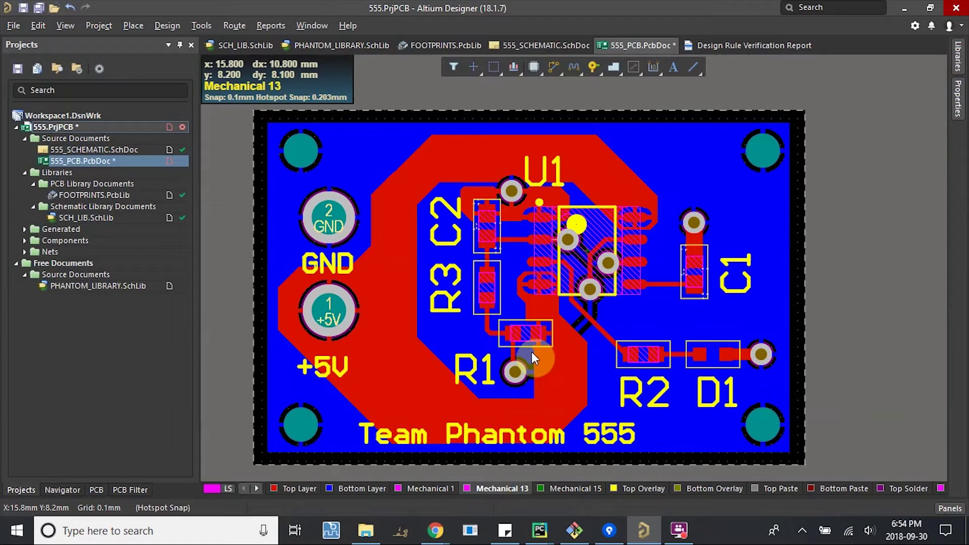
right_click_drag(359, 281, 389, 298)
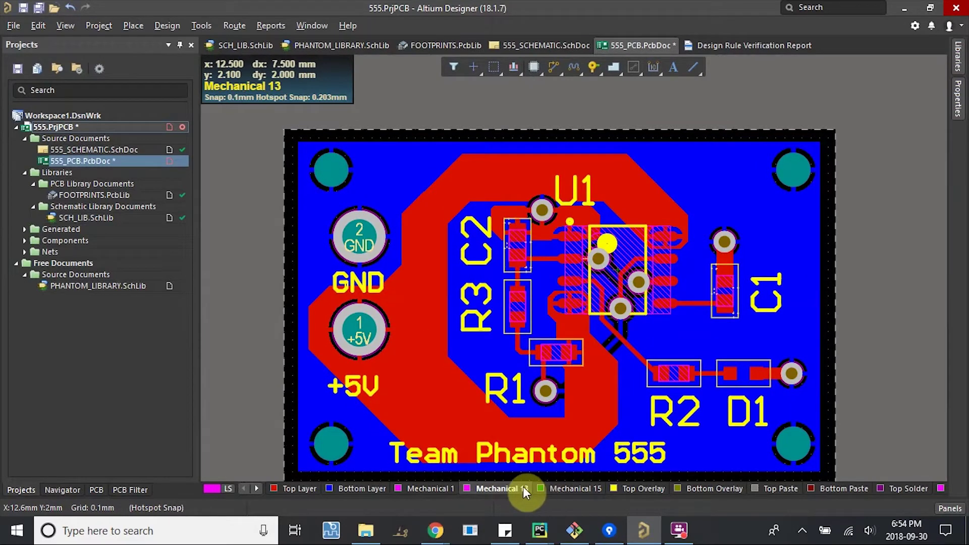
scroll(511, 288, "up", 4, "ctrl")
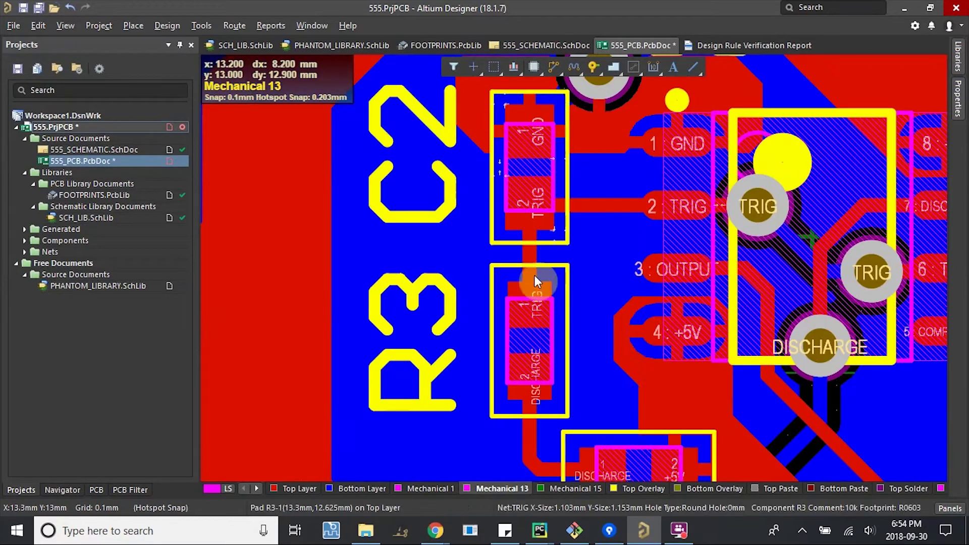
scroll(597, 302, "down", 4, "ctrl")
scroll(652, 244, "up", 1, "ctrl")
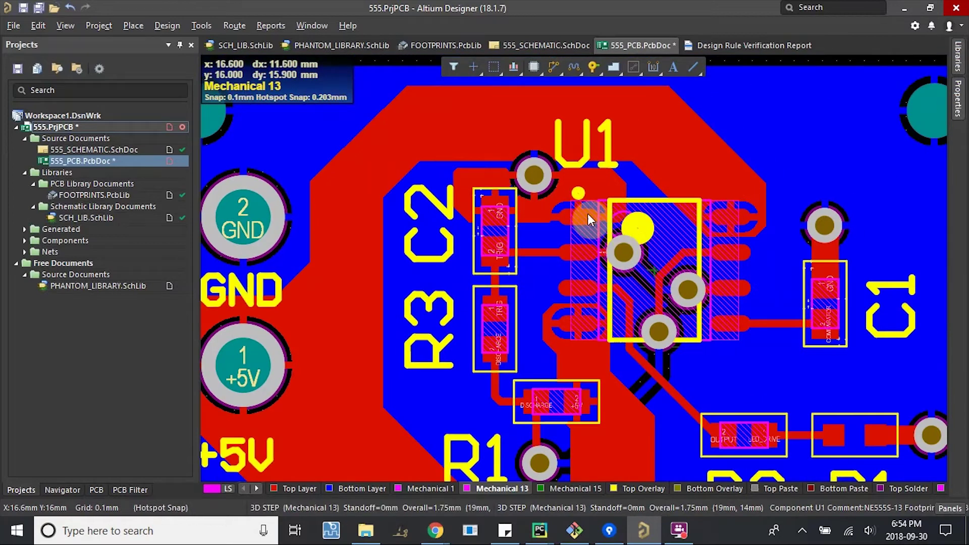
scroll(555, 276, "up", 3, "ctrl")
scroll(580, 354, "down", 4, "ctrl")
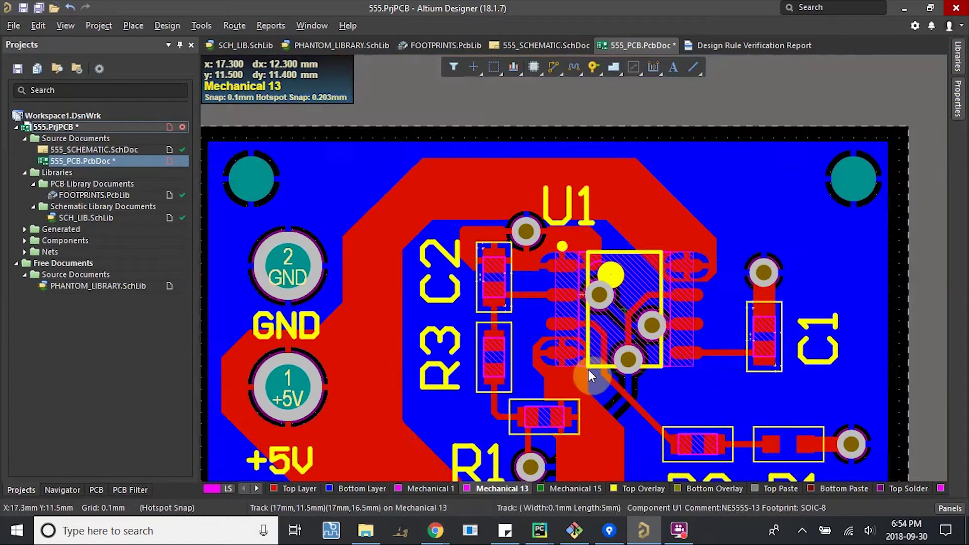
left_click(556, 489)
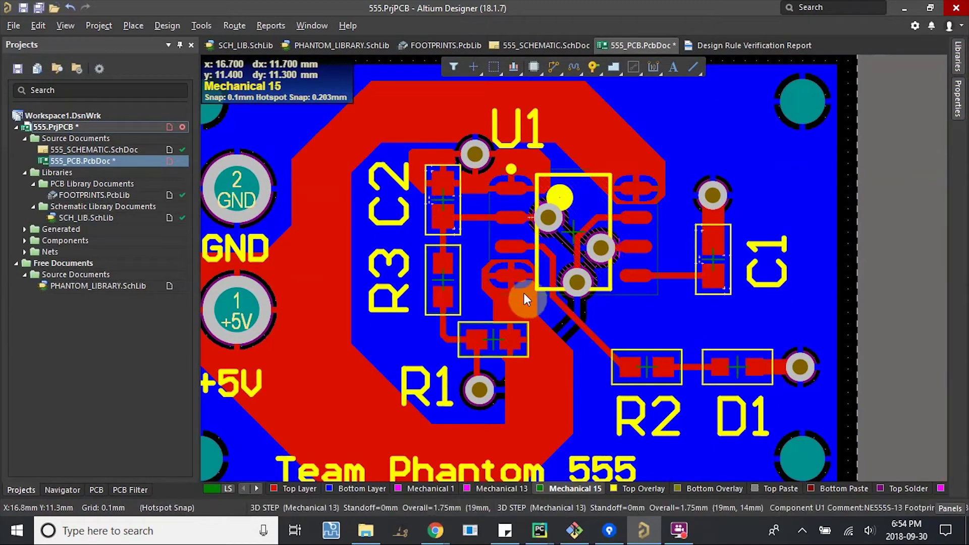
- On Mechanical 13, draw a 20.2 mm line down the board's left edge from its upper-left to its lower-left corner
left_click(492, 489)
scroll(511, 315, "down", 3, "ctrl")
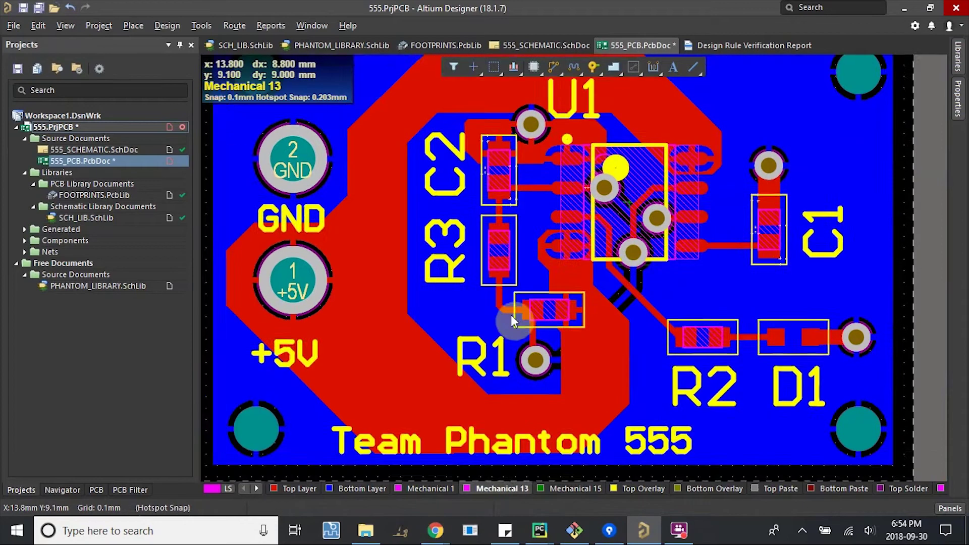
right_click_drag(487, 324, 502, 377)
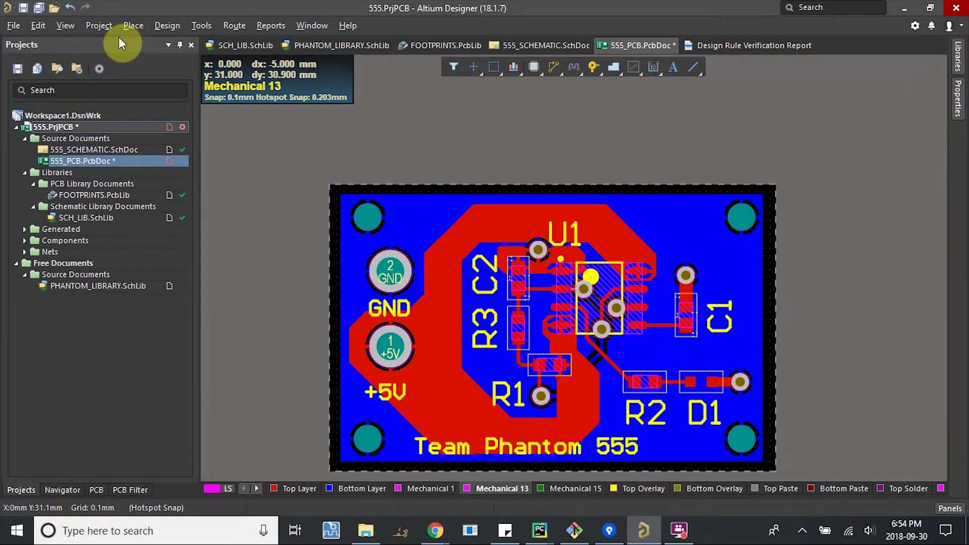
left_click(132, 25)
left_click(146, 146)
scroll(321, 189, "up", 2, "ctrl")
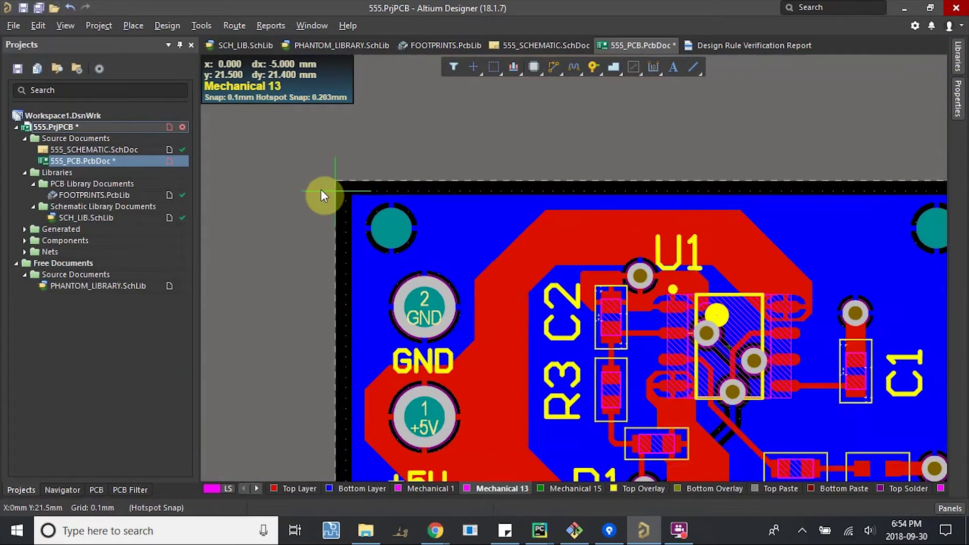
scroll(321, 189, "up", 2, "ctrl")
left_click(337, 173)
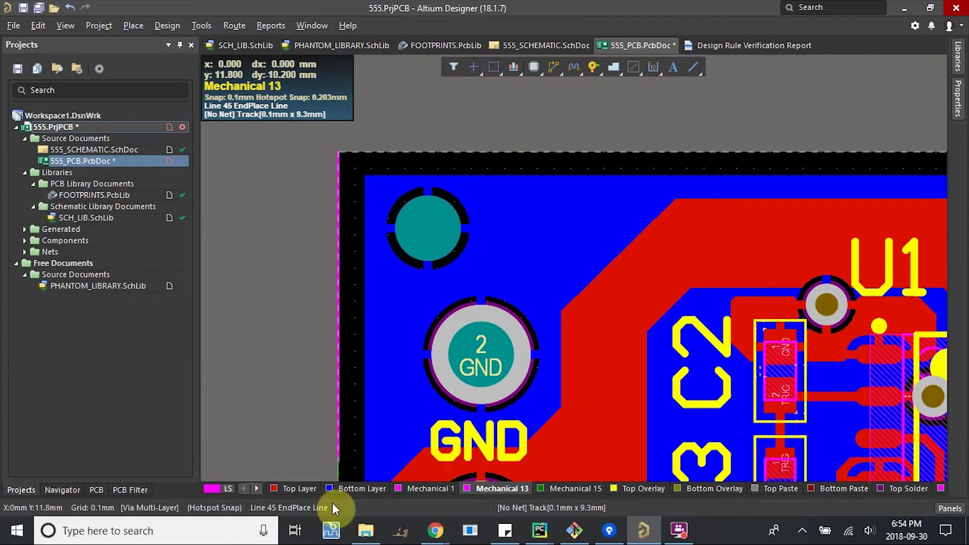
scroll(339, 422, "up", 4, "ctrl")
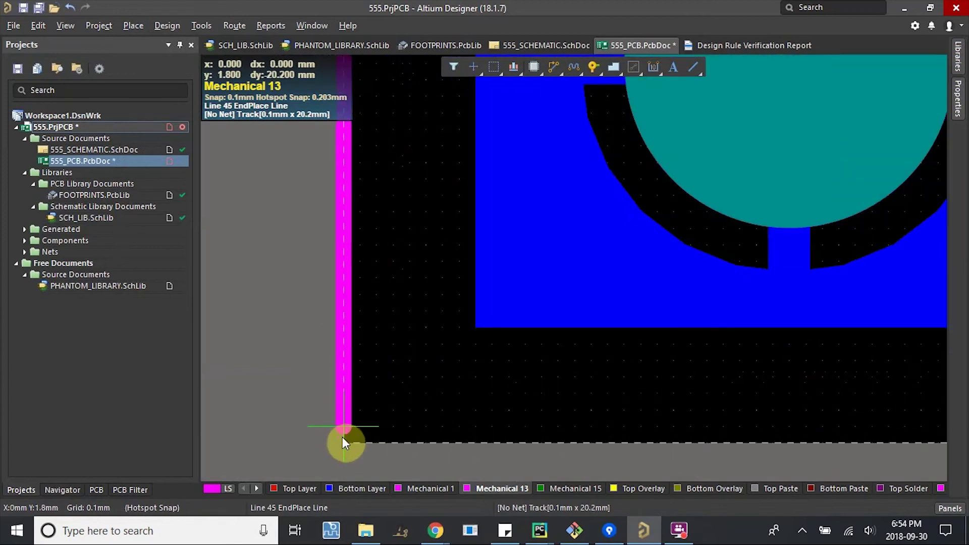
left_click(343, 440)
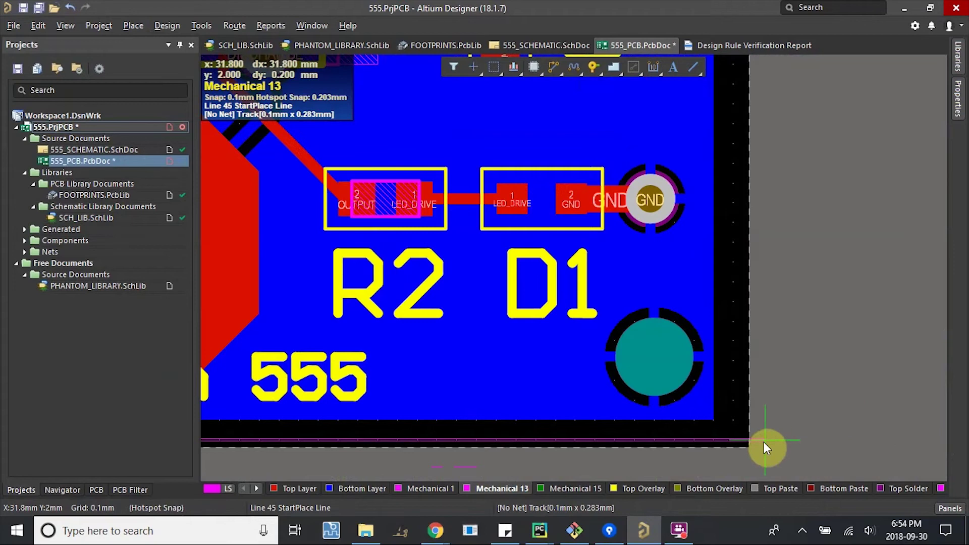
- Continue the Mechanical 13 outline along the board's bottom edge for 31.4 mm and up the right edge for 20.2 mm
scroll(764, 443, "up", 2, "ctrl")
left_click(748, 453)
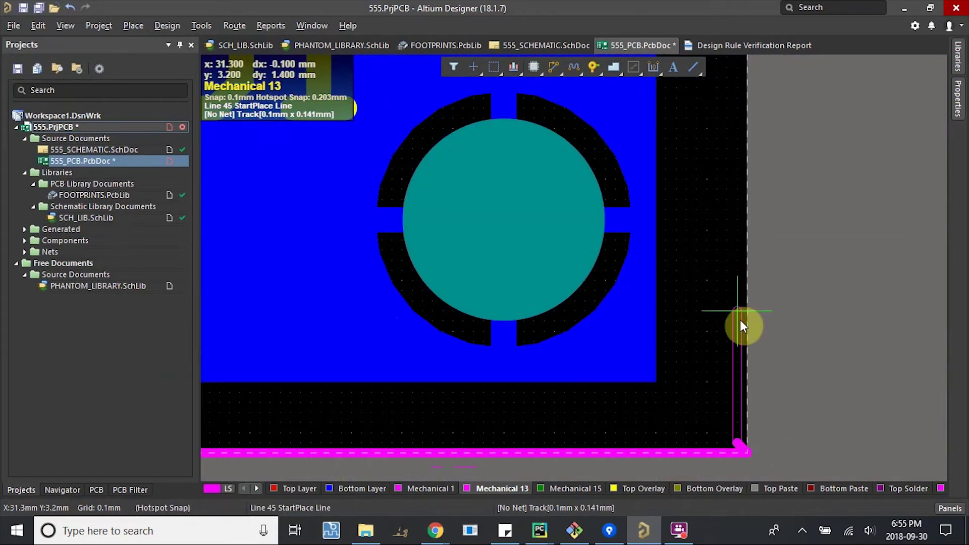
scroll(740, 318, "down", 2, "ctrl")
scroll(737, 140, "up", 4, "ctrl")
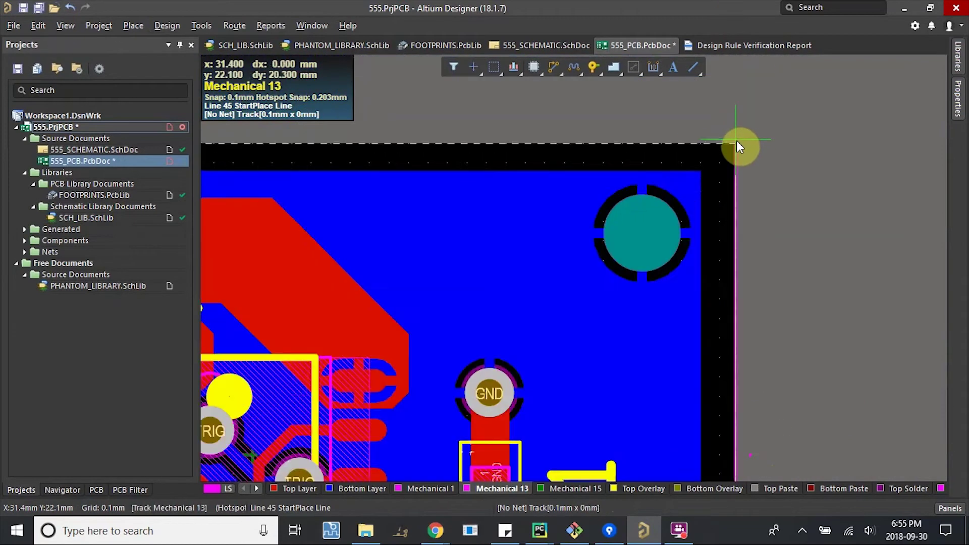
left_click(736, 154)
- Try to close the Mechanical 13 outline along the board's top edge, back to the upper-left corner, and end line placement
scroll(540, 170, "down", 3, "ctrl")
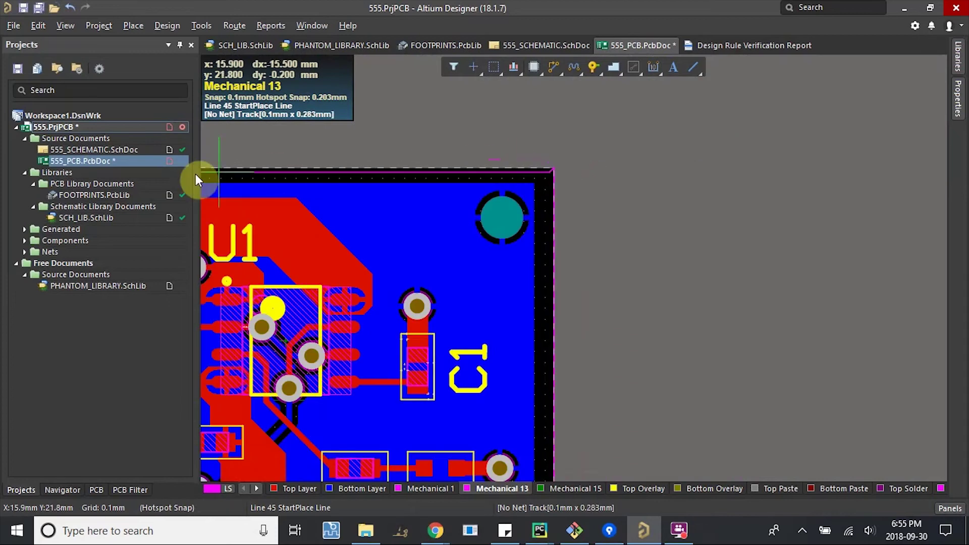
scroll(241, 163, "up", 3, "ctrl")
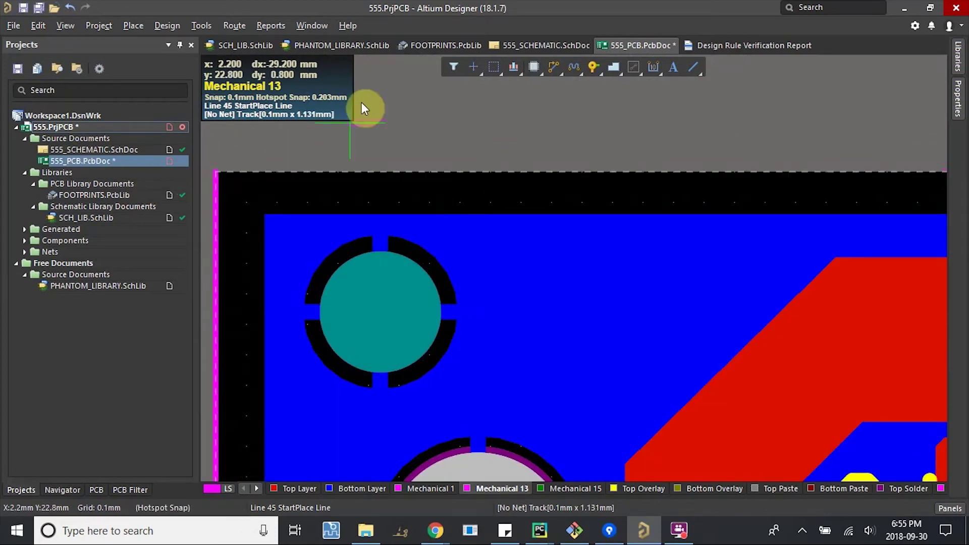
scroll(361, 102, "up", 3)
scroll(225, 291, "up", 2, "ctrl")
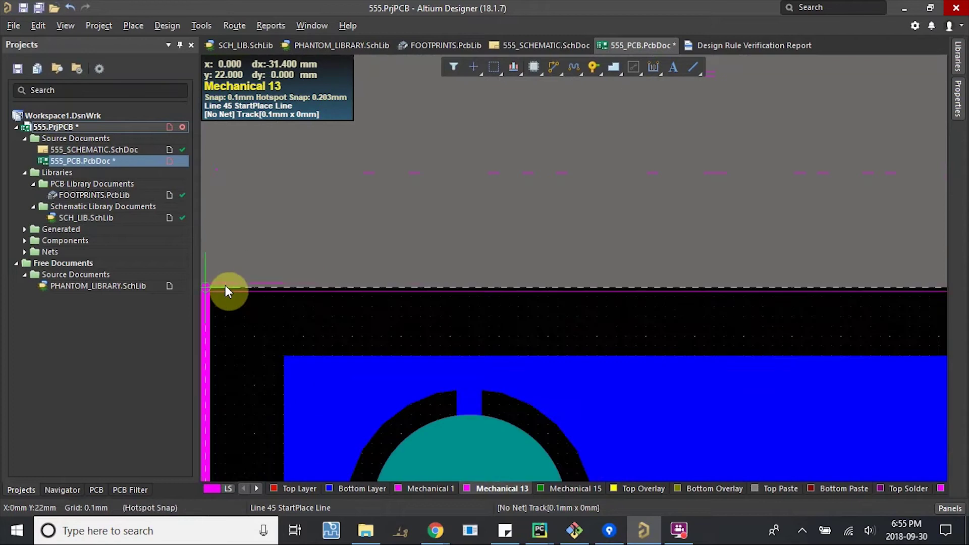
scroll(225, 285, "up", 2, "ctrl")
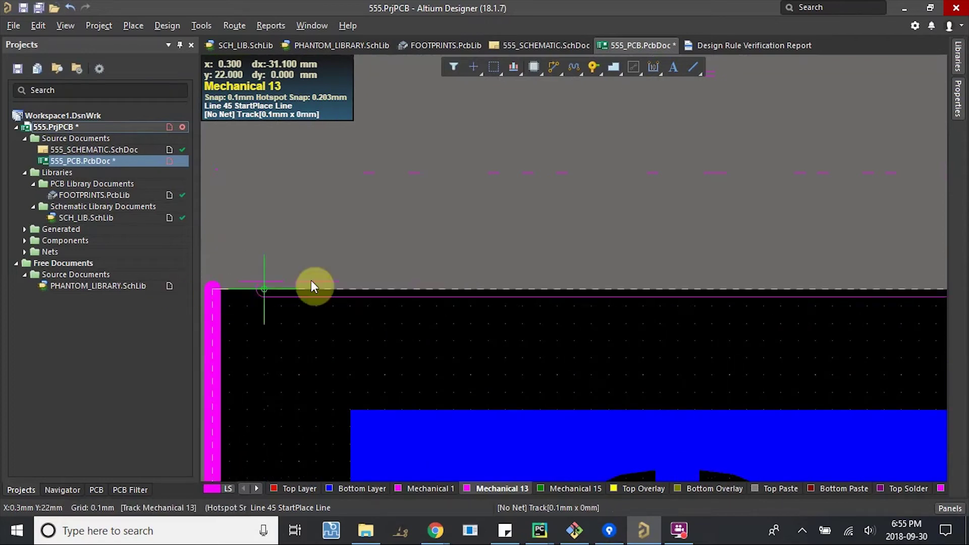
left_click(217, 290)
right_click(217, 291)
right_click(217, 291)
scroll(226, 296, "down", 2, "ctrl")
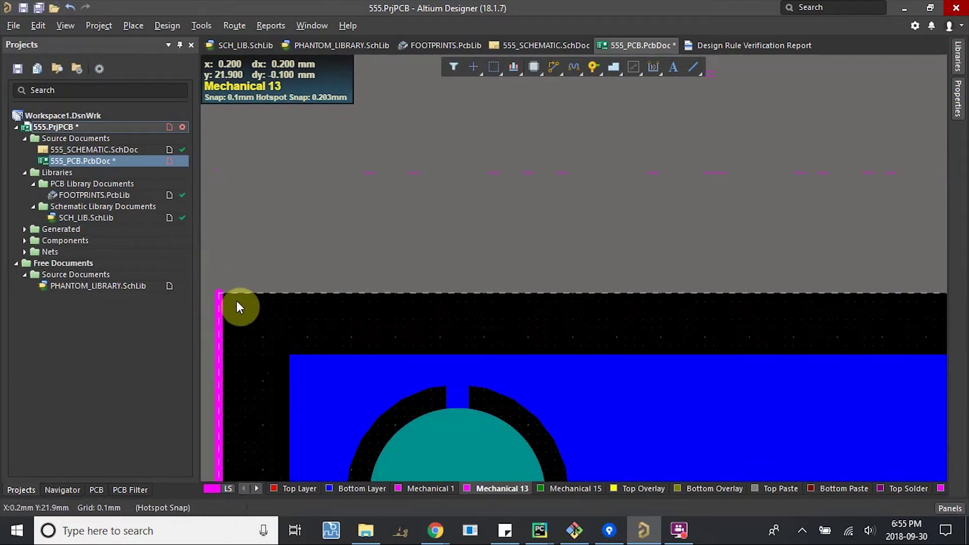
- Draw a separate 31.4 mm line on Mechanical 13 along the board's top edge, from the upper-right to the upper-left corner
scroll(236, 301, "down", 4, "ctrl")
scroll(295, 190, "down", 2, "ctrl")
right_click_drag(462, 301, 495, 224)
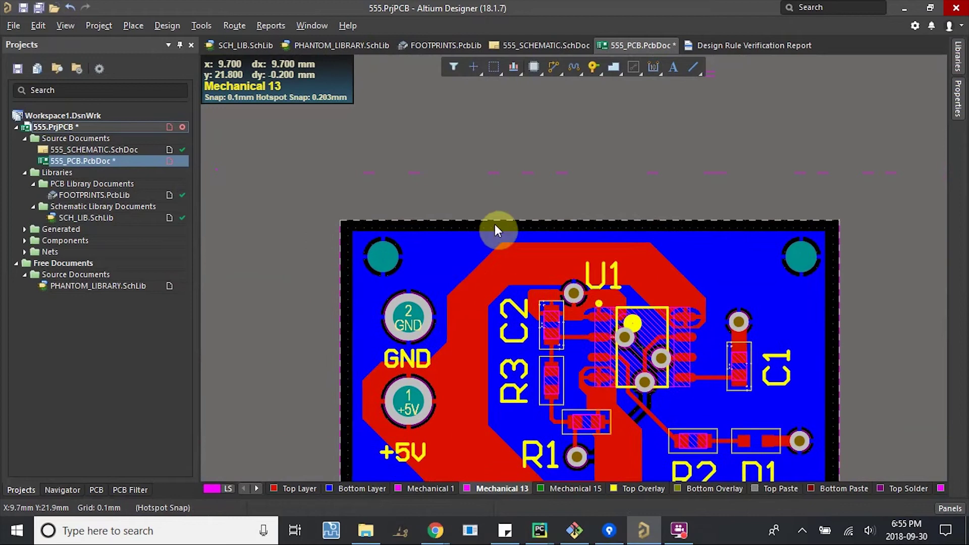
right_click_drag(438, 197, 394, 155)
left_click(166, 19)
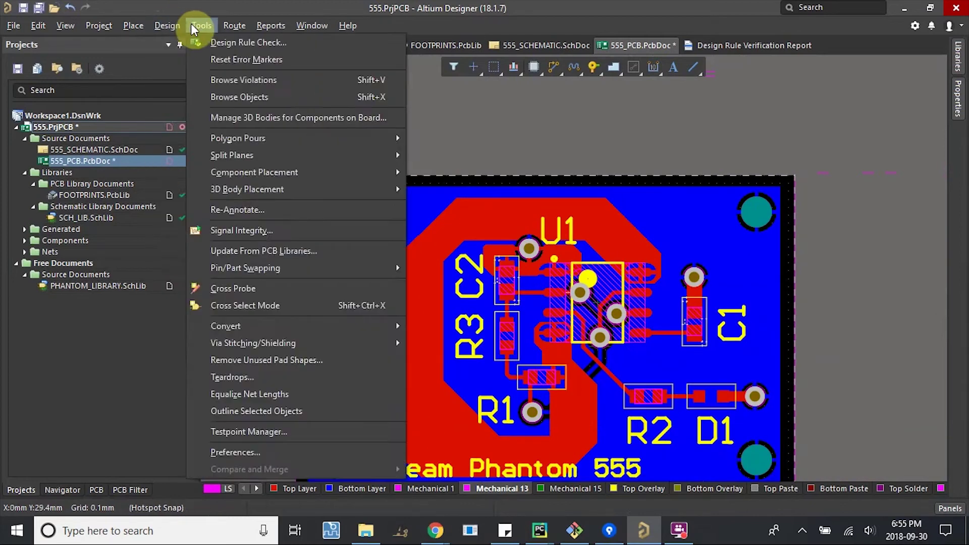
left_click(150, 131)
scroll(797, 177, "up", 6, "ctrl")
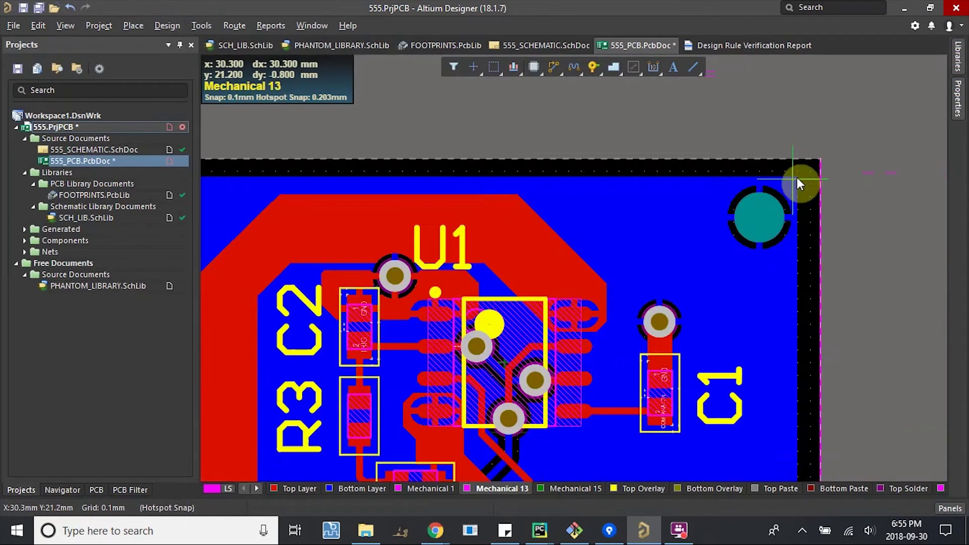
scroll(816, 155, "up", 1, "ctrl")
left_click(816, 155)
scroll(565, 154, "down", 9, "ctrl")
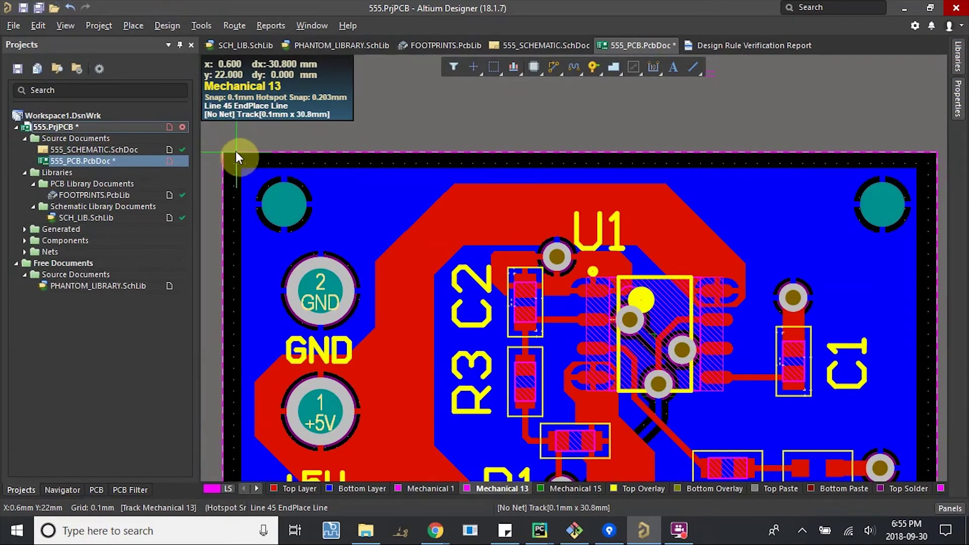
scroll(214, 151, "up", 6, "ctrl")
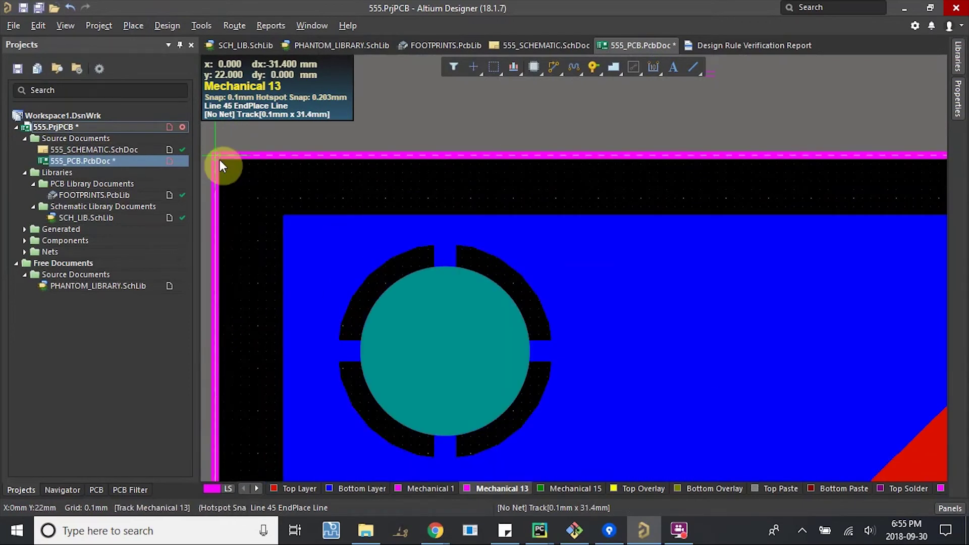
left_click(217, 159)
right_click(218, 159)
right_click(263, 164)
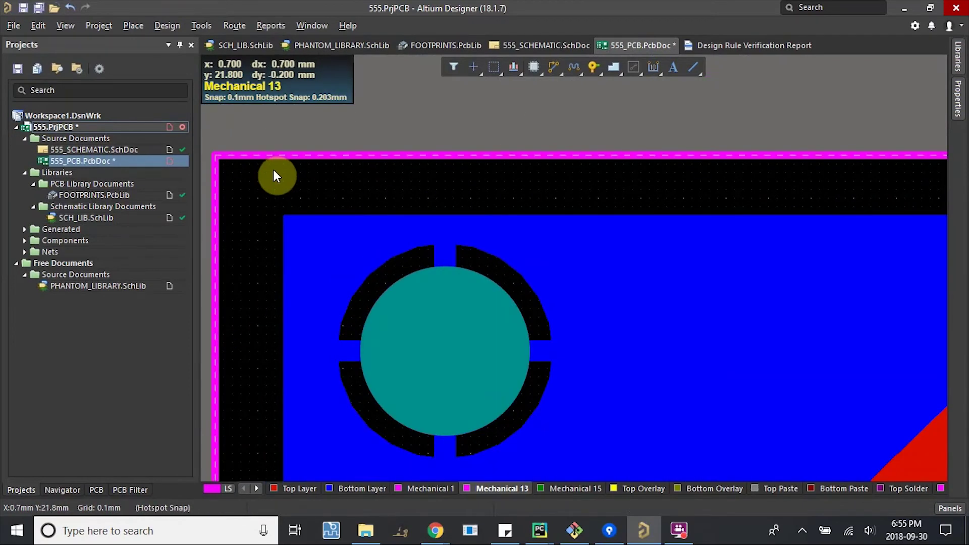
- Inspect the board in the 3D layout from a tilted angle, and return to the straight top view
scroll(298, 190, "down", 10, "ctrl")
right_click_drag(472, 267, 463, 232)
key("3")
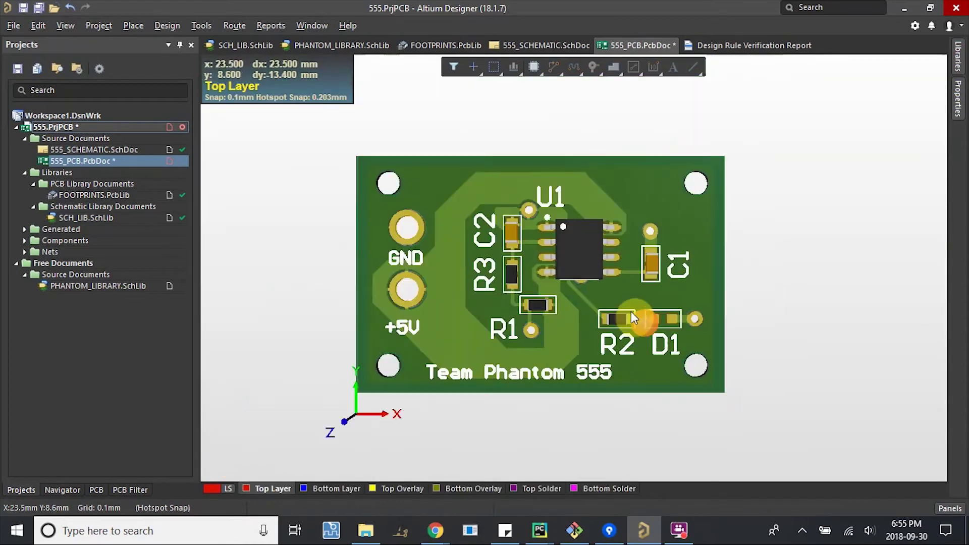
right_click_drag(655, 285, 725, 178, "shift")
key("0")
right_click_drag(817, 230, 595, 260)
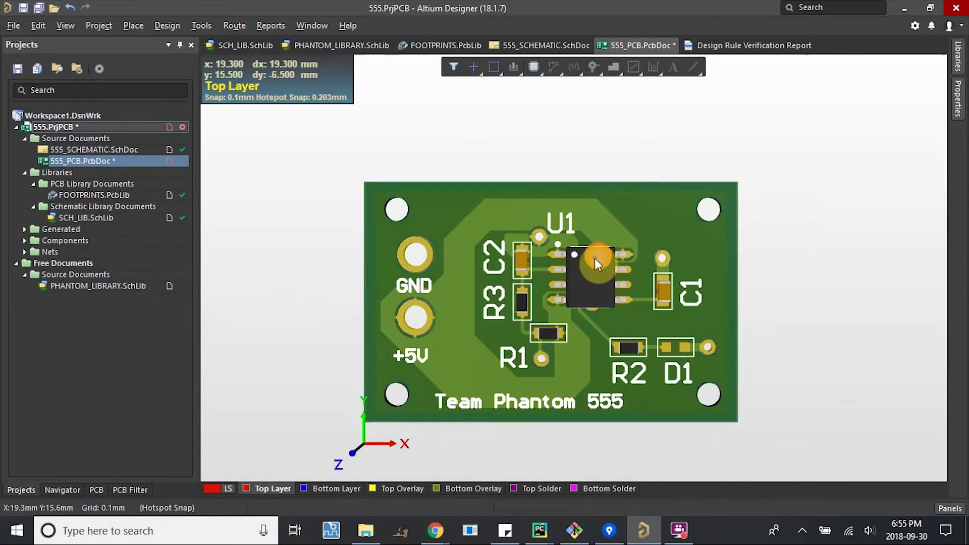
- In the 2D layout, shift the U1 designator so it sits above the IC body, and make the Bottom Layer active
key("2")
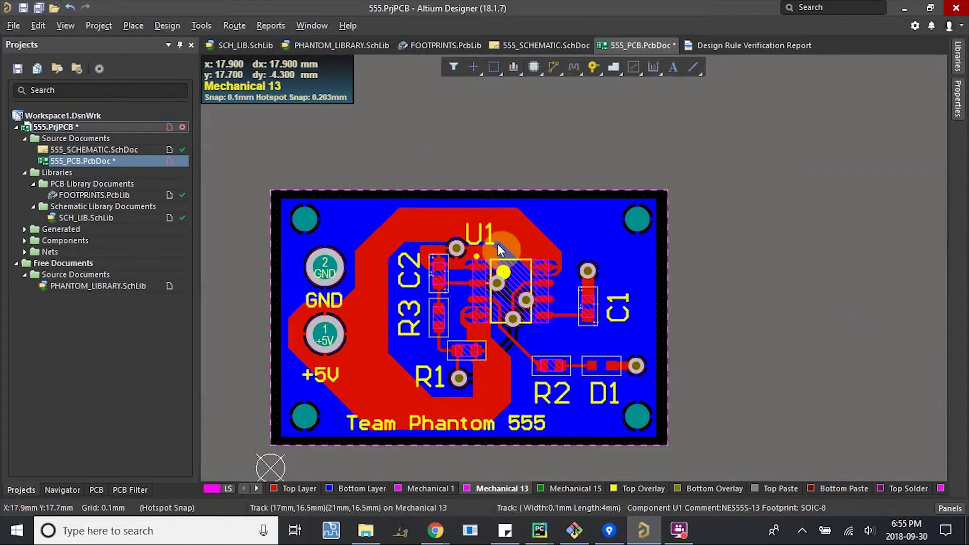
scroll(499, 250, "up", 3, "ctrl")
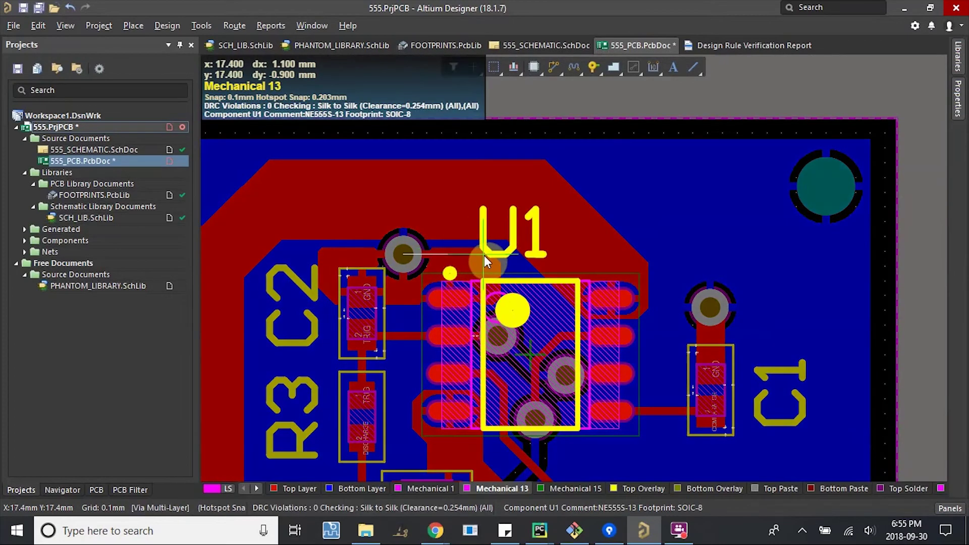
scroll(484, 255, "down", 3, "ctrl")
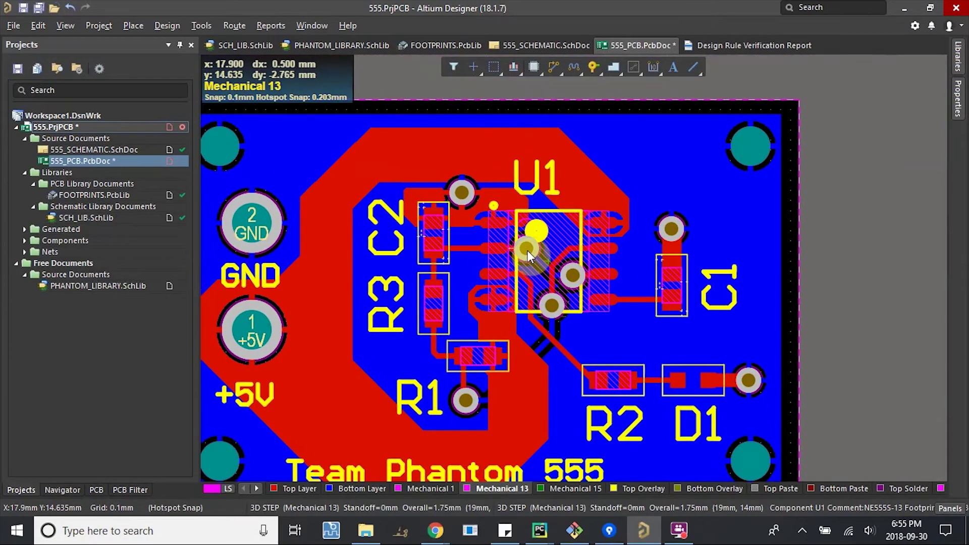
left_click(362, 487)
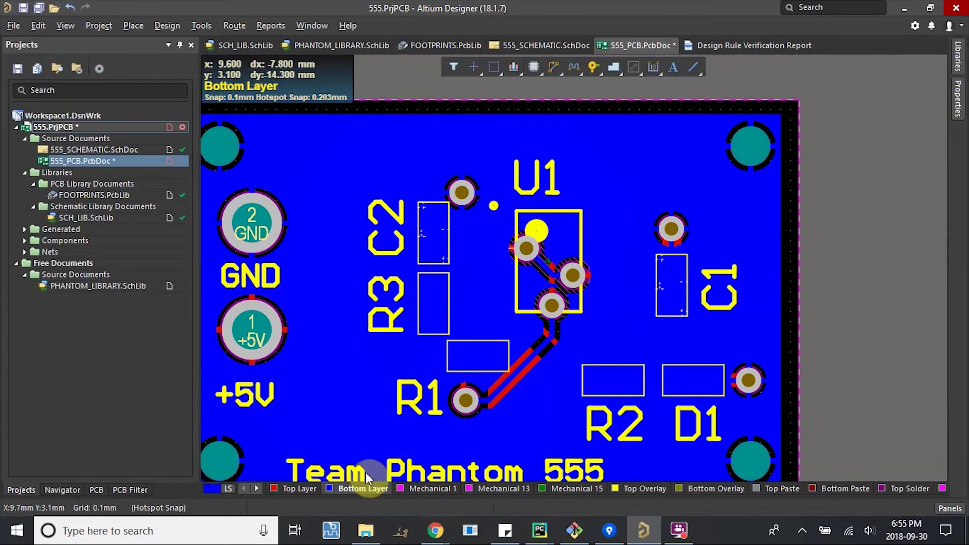
- Flip the 2D board view to show the underside and make the Bottom Overlay the active layer
right_click_drag(365, 472, 480, 301)
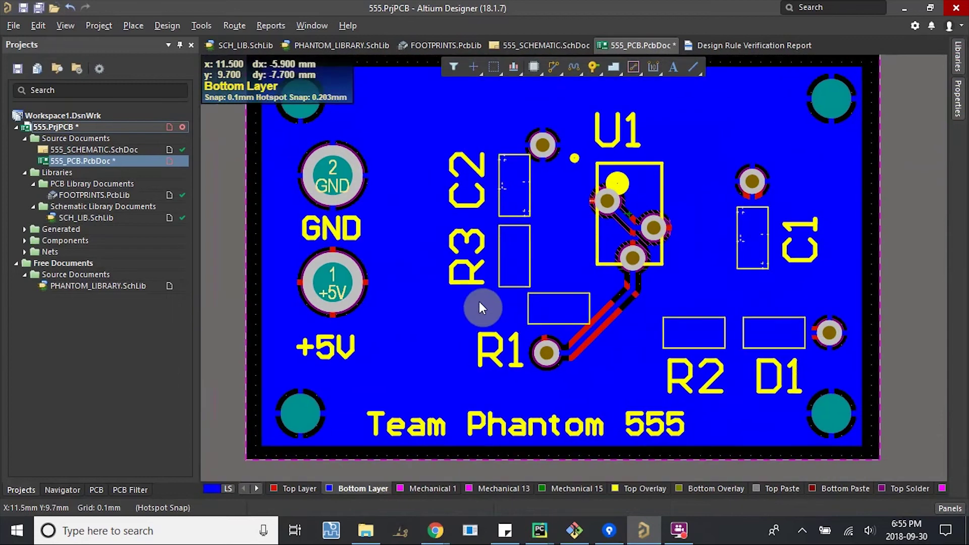
right_click(529, 272)
left_click(530, 272)
right_click_drag(530, 273, 567, 281)
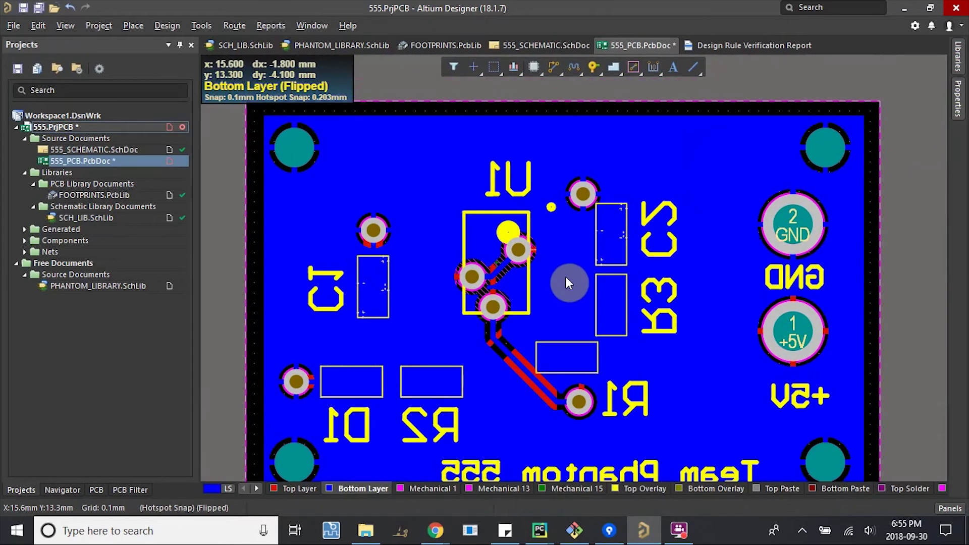
scroll(567, 281, "down", 1, "ctrl")
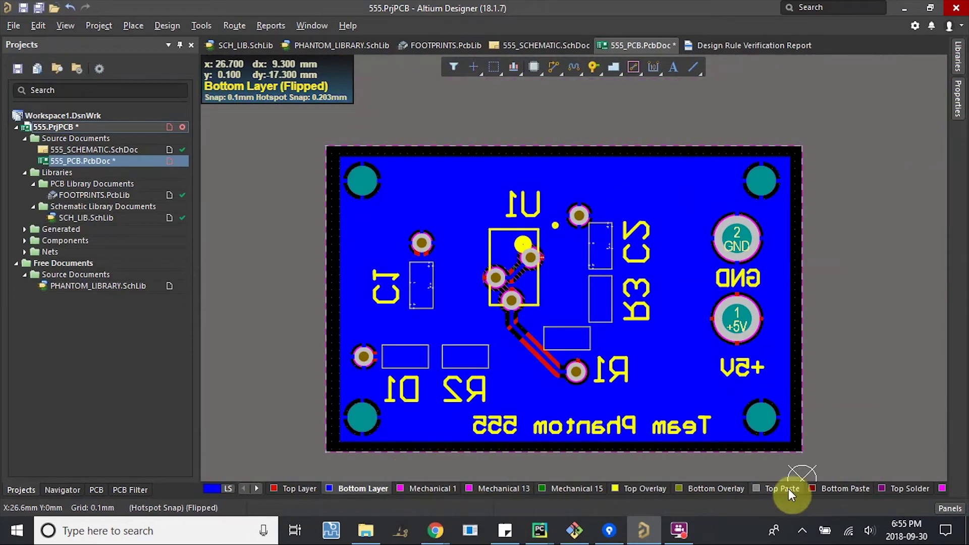
left_click(726, 488)
- Place a string with the author's full name in capitals on the Bottom Overlay, at about X 5.1 mm, Y 19.3 mm
left_click(132, 25)
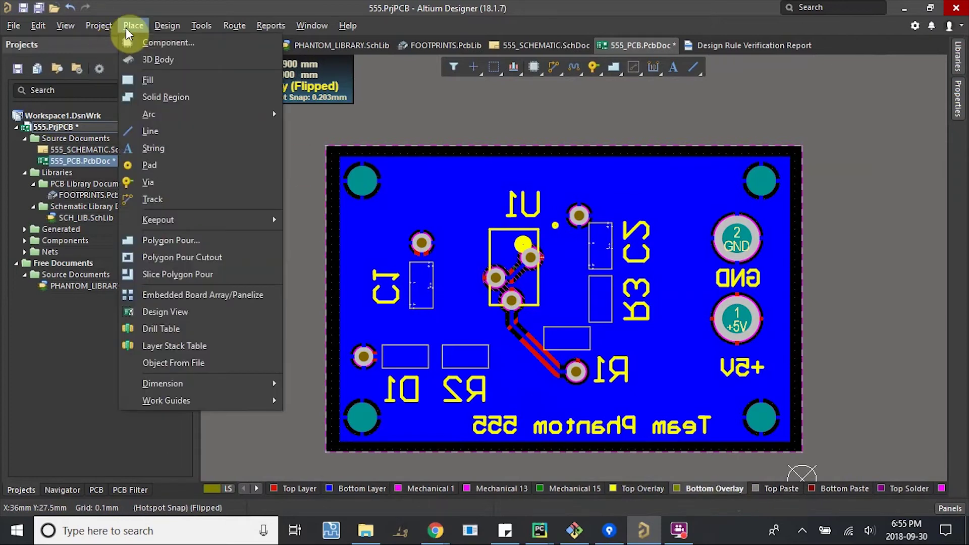
left_click(161, 165)
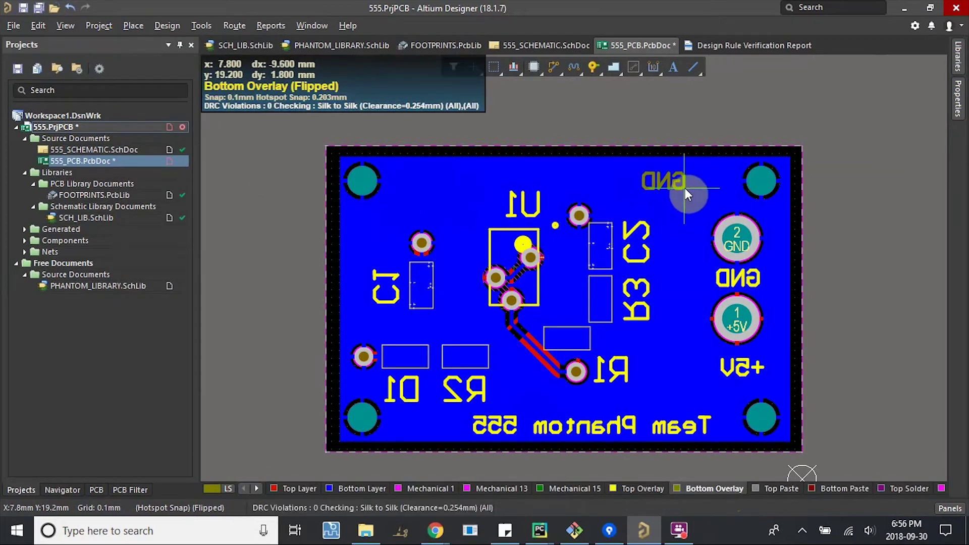
left_click(698, 193)
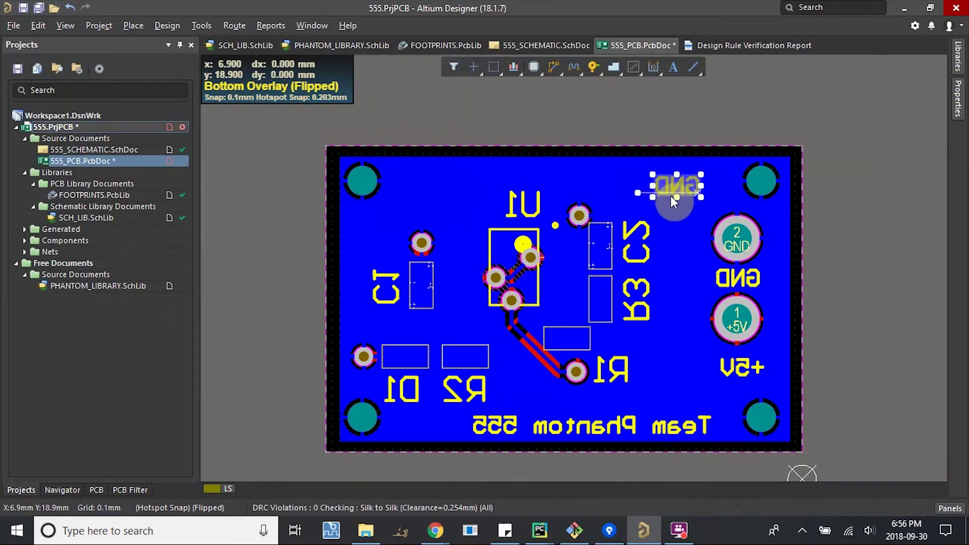
key("Tab")
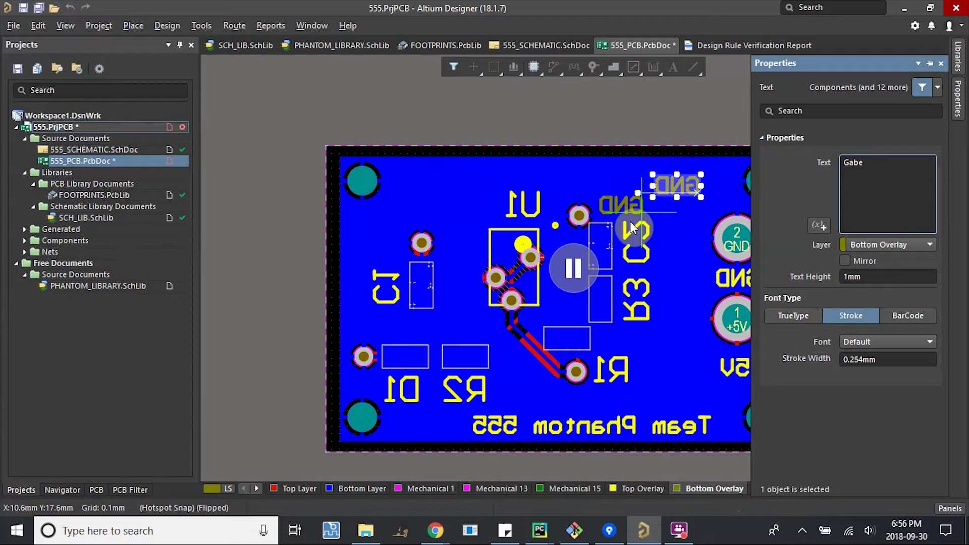
type("GABE SOARES")
key("Return")
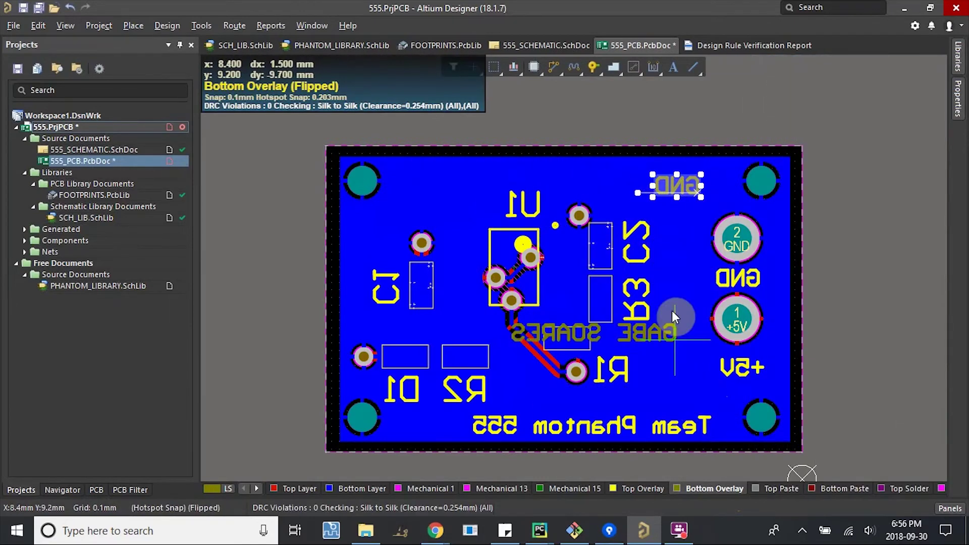
left_click(725, 187)
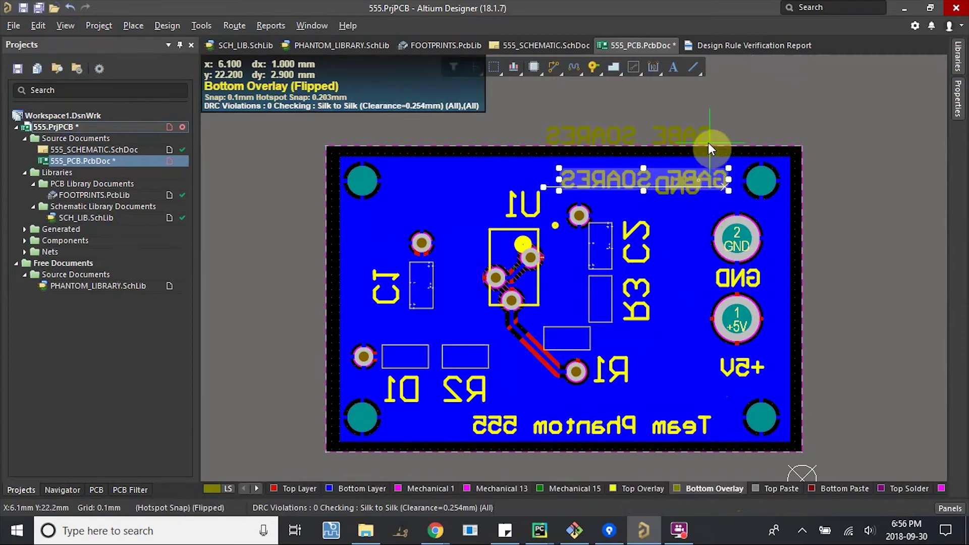
key("Escape")
- Delete the stray GND string overlapping the name text on the Bottom Overlay and flip the board back to the top side
left_click(684, 192)
left_click(659, 228)
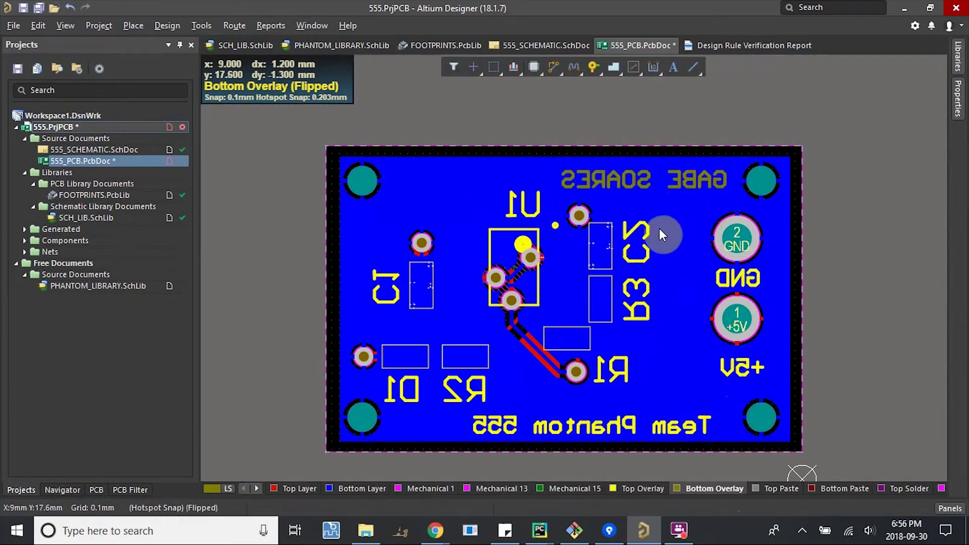
right_click(658, 238)
left_click(686, 266)
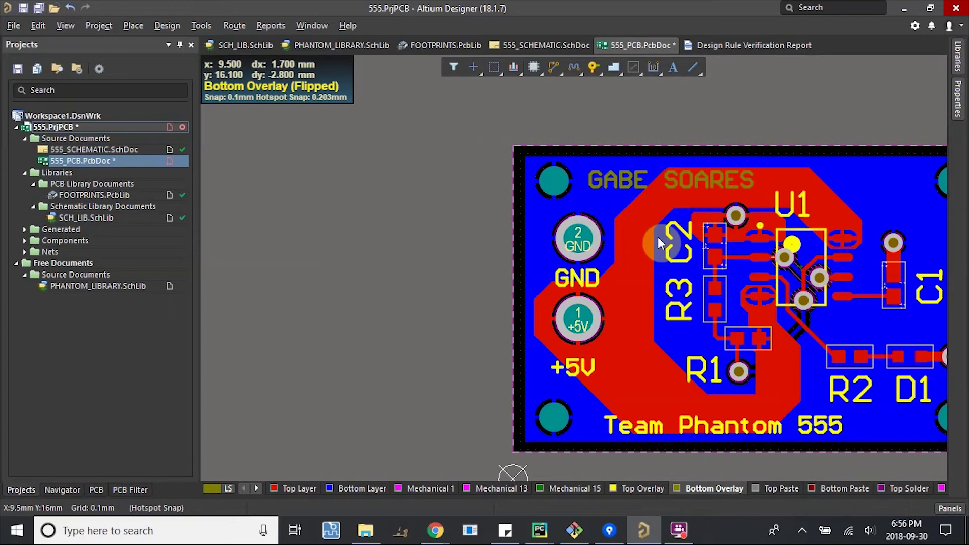
- Inspect the board in the 3D layout, checking the name text on the underside, and flip back to the top side
key("3")
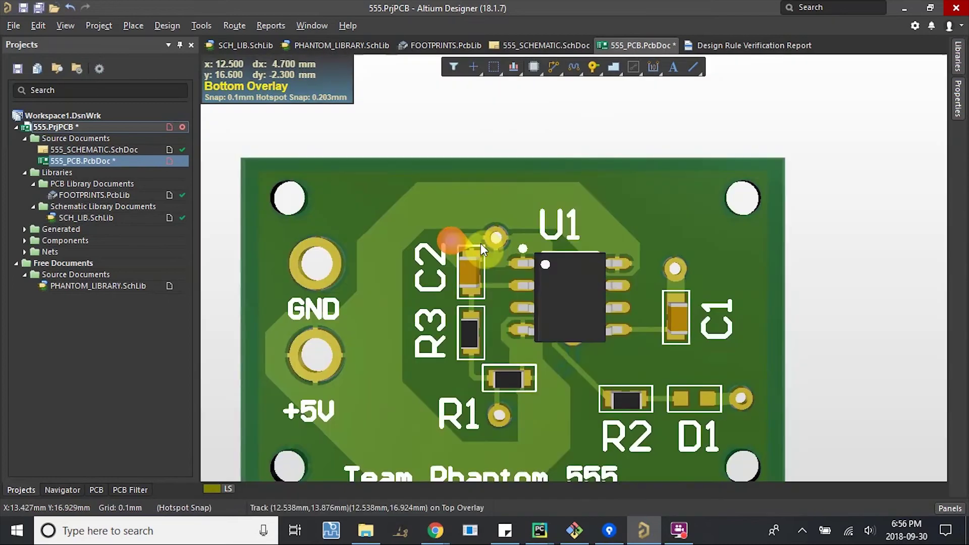
right_click(482, 248)
key("v")
key("b")
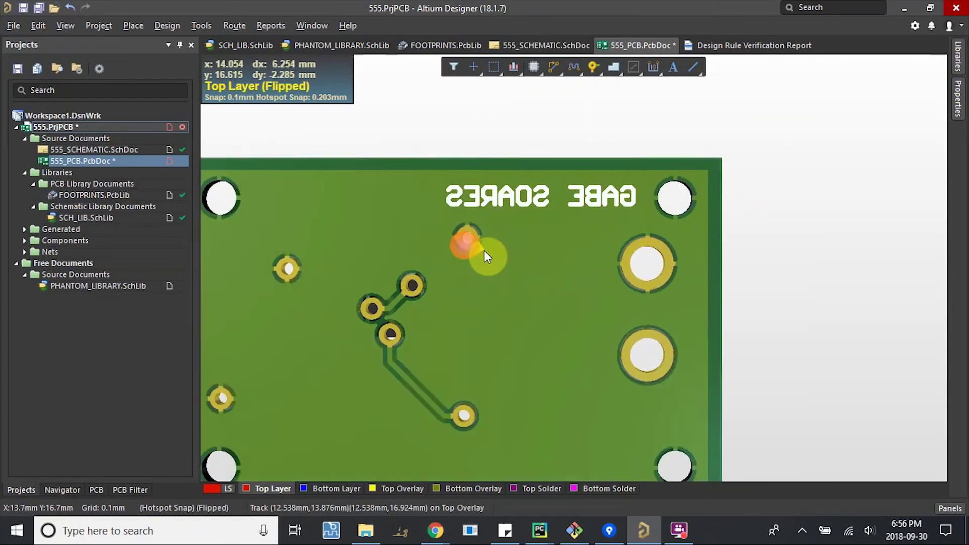
scroll(631, 216, "up", 3, "ctrl")
scroll(572, 222, "down", 4, "ctrl")
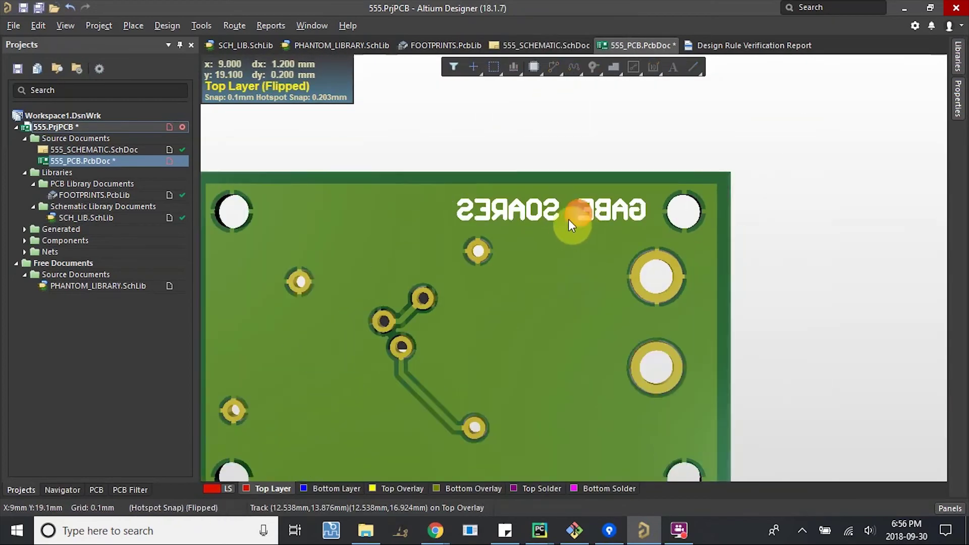
right_click_drag(541, 226, 580, 235)
key("v")
key("b")
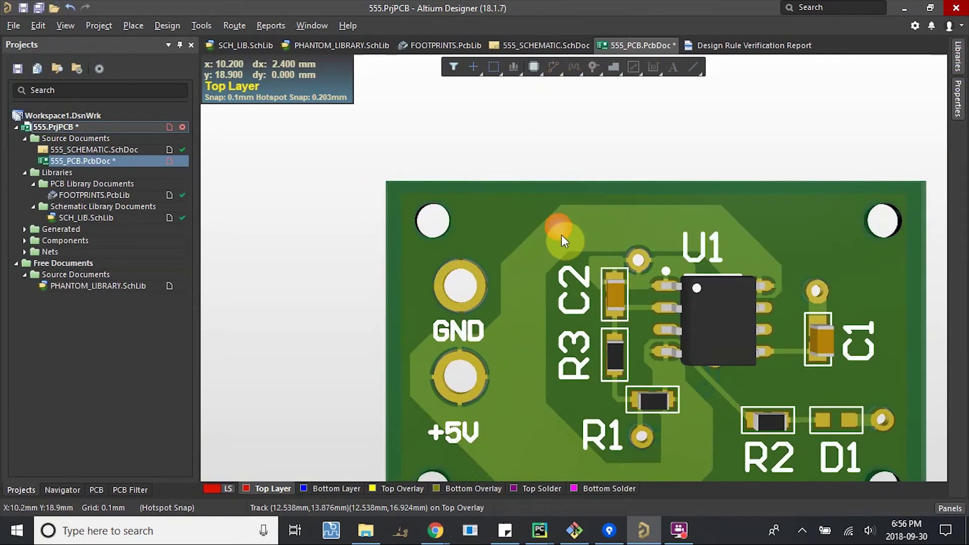
- In the 2D layout, mirror the Bottom Overlay name text and move it beside the upper-right corner hole, at X 26.1 mm, Y 19.3 mm
key("2")
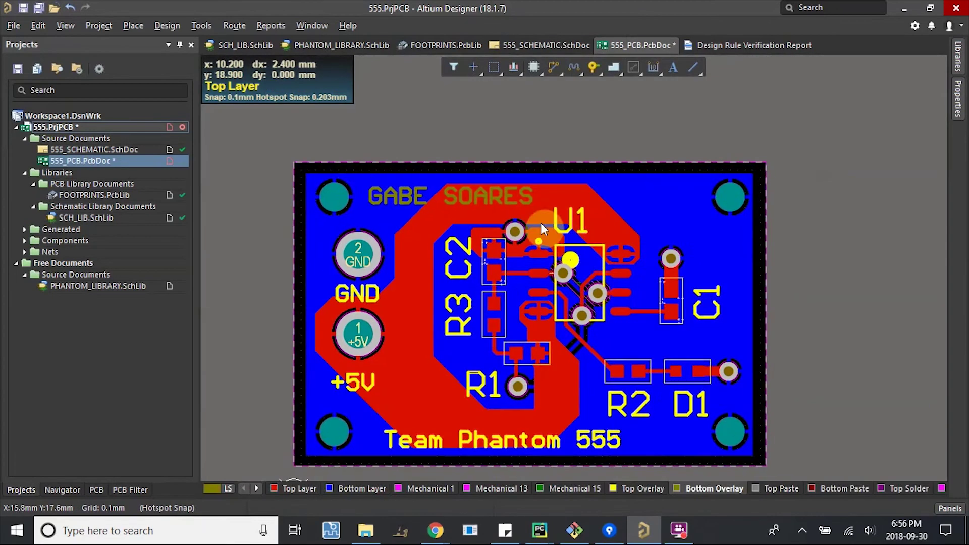
scroll(343, 189, "up", 2, "ctrl")
left_click(384, 207)
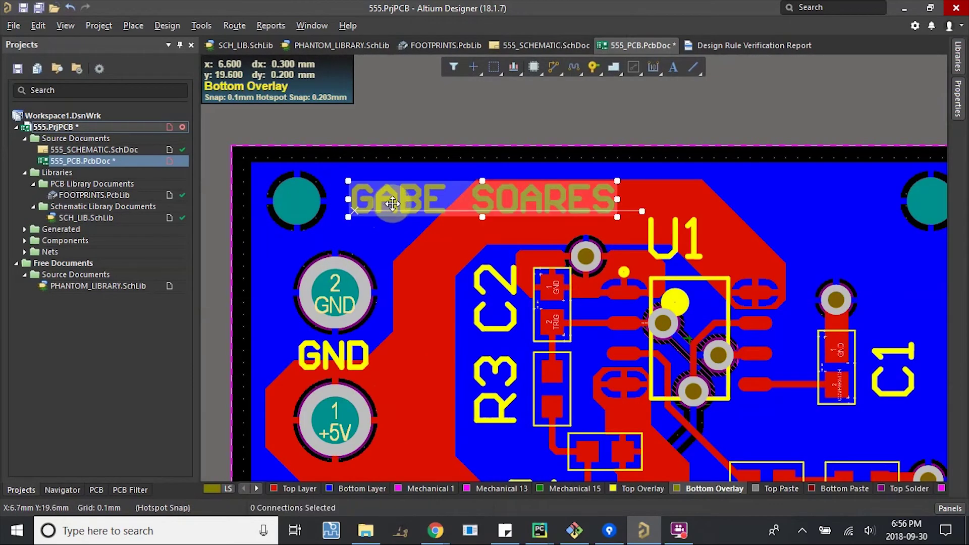
double_click(392, 201)
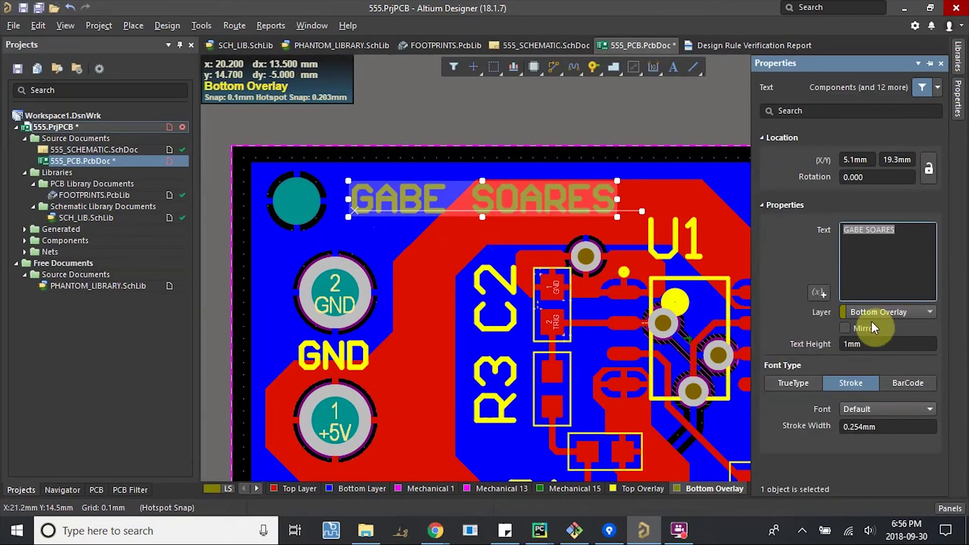
left_click(850, 327)
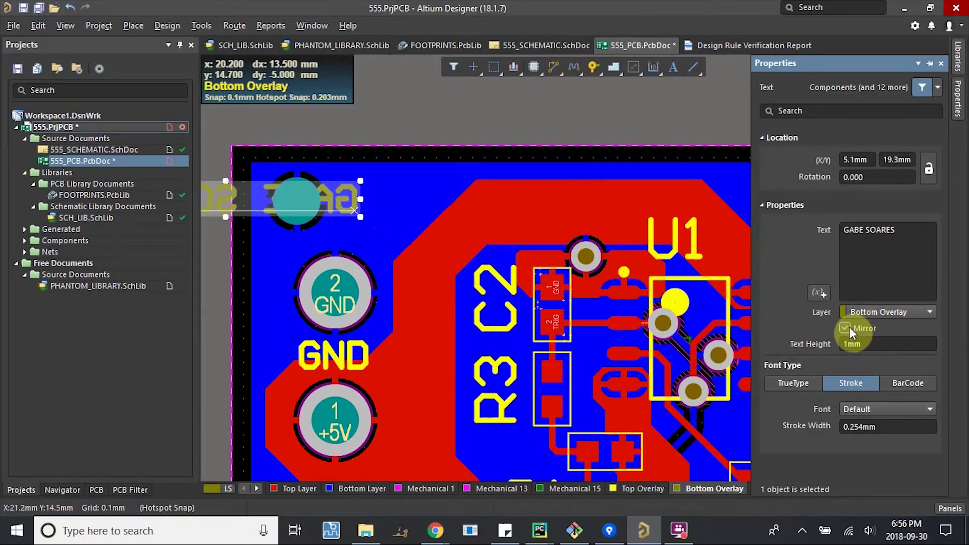
scroll(535, 136, "down", 2, "ctrl")
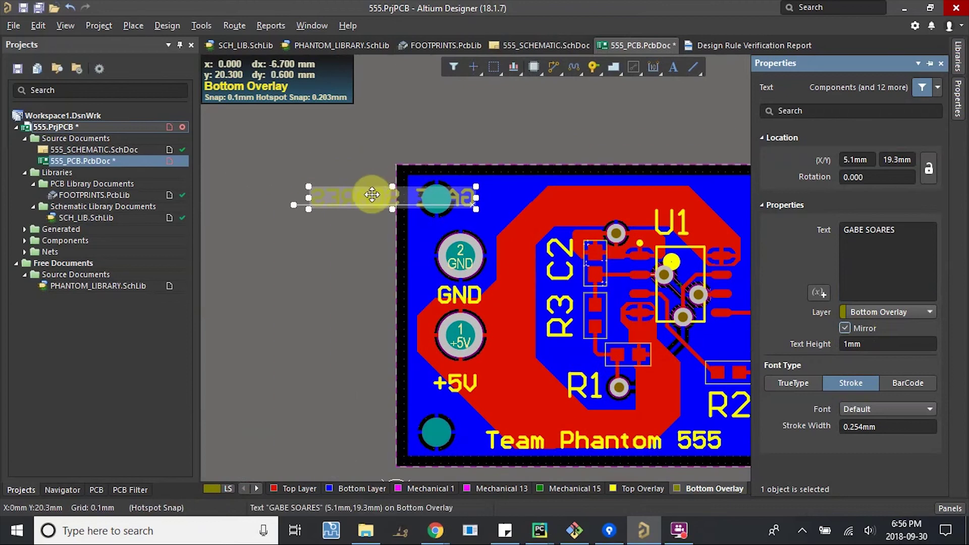
left_click_drag(371, 195, 787, 204)
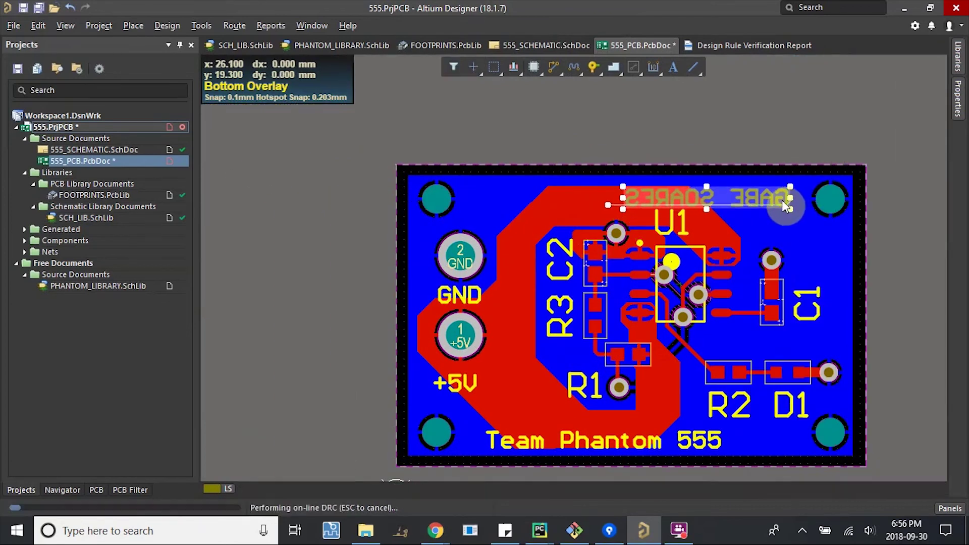
- Check the mirrored name text on the board's underside in the 3D layout and return to the 2D layout
left_click(726, 136)
key("3")
key("v")
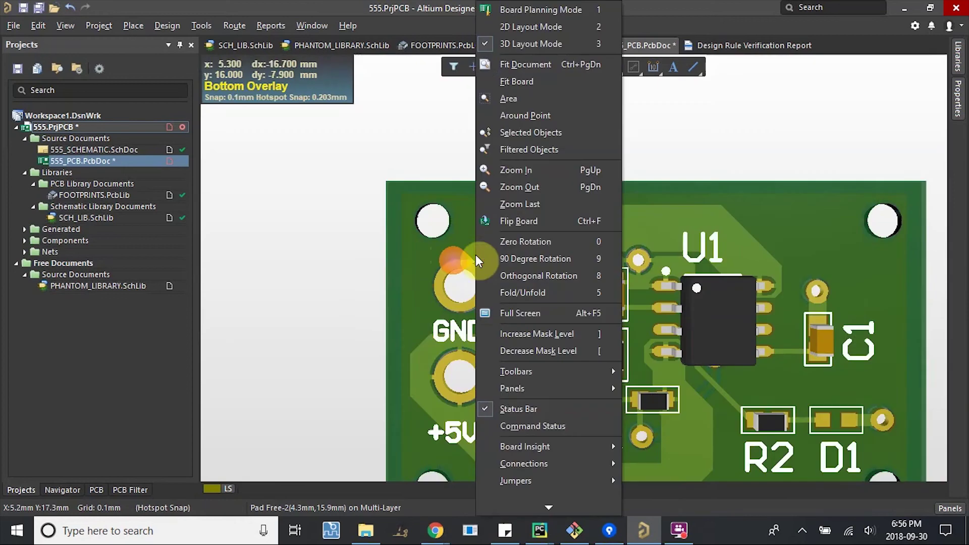
left_click(347, 268)
key("v")
key("b")
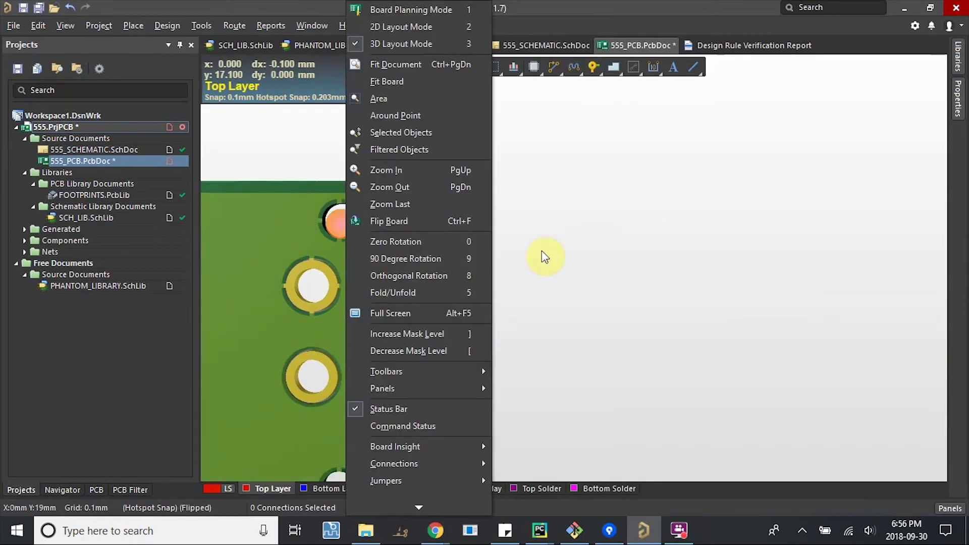
key("2")
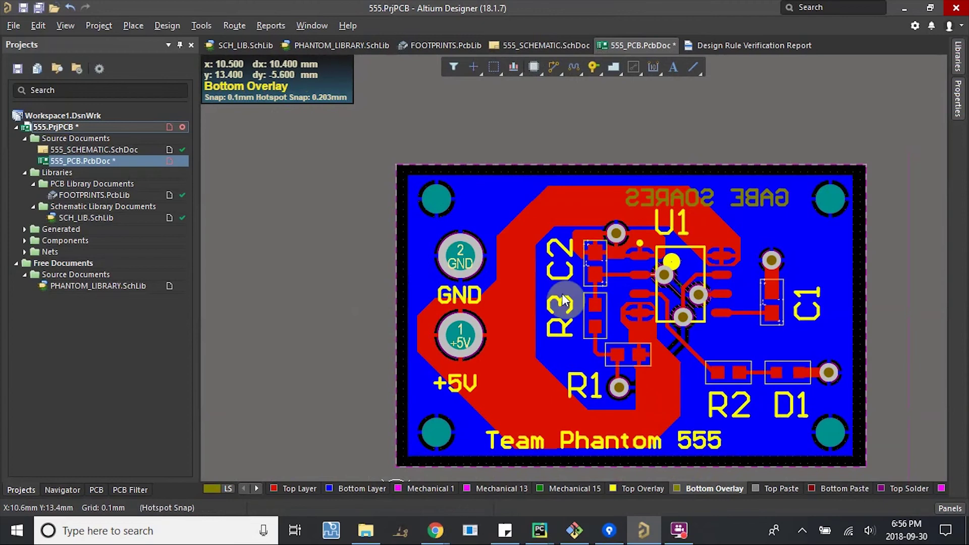
- Set the stroke width of the Bottom Overlay name text to 0.2 mm
double_click(759, 198)
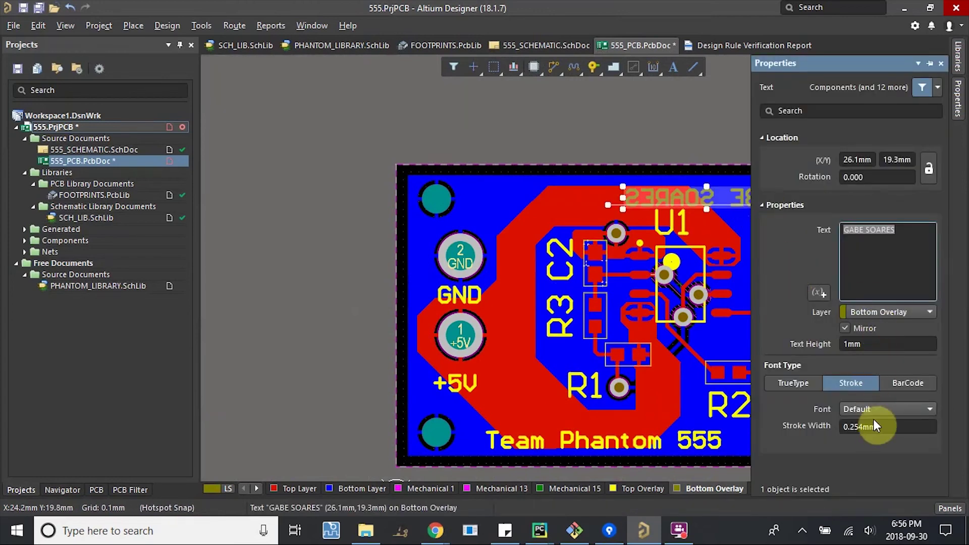
left_click_drag(878, 429, 816, 368)
key("Delete")
key("Delete")
key("Delete")
key("Delete")
key("Delete")
key("Delete")
key("Delete")
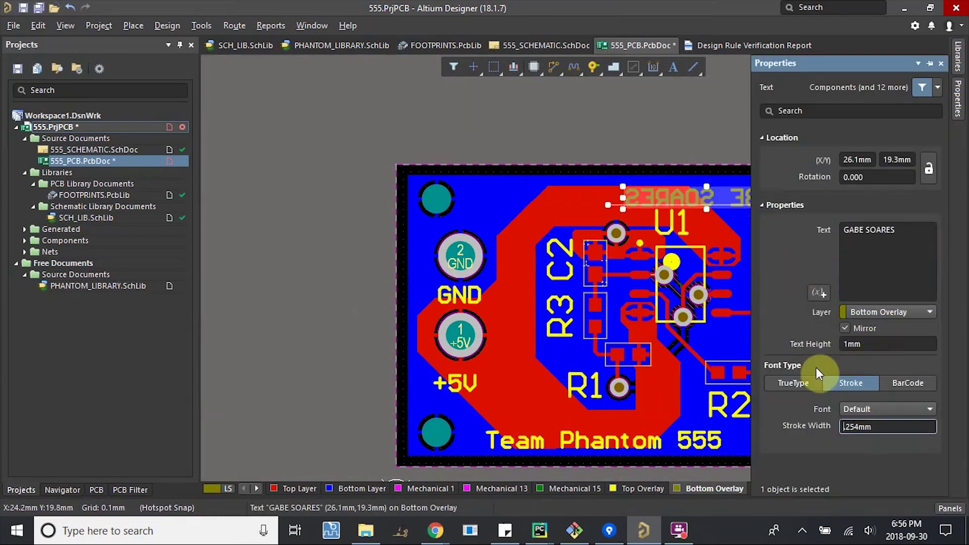
type("0.2MM")
left_click(574, 124)
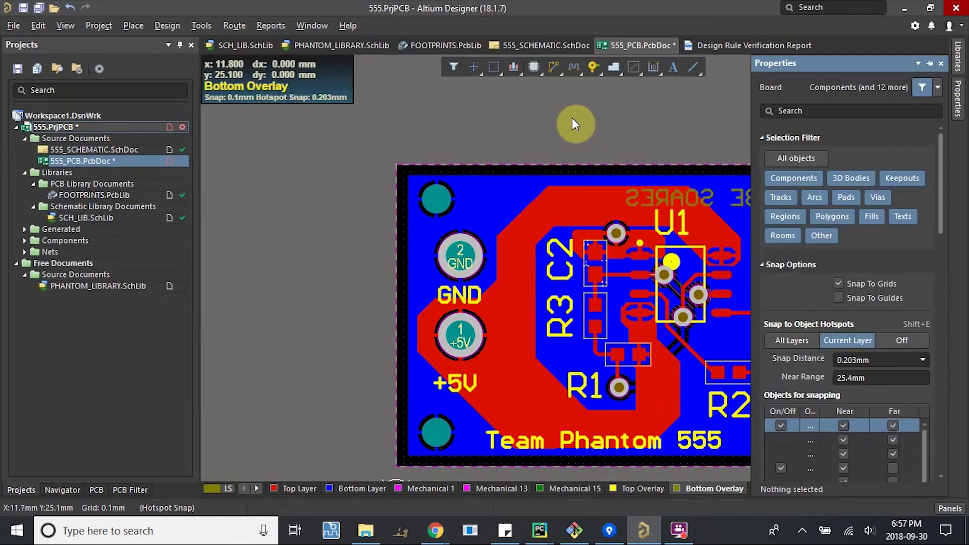
- Inspect the thinner name text in 3D on the underside, check the board's top side, and return to the 2D layout near the GND pad
key("ctrl+f")
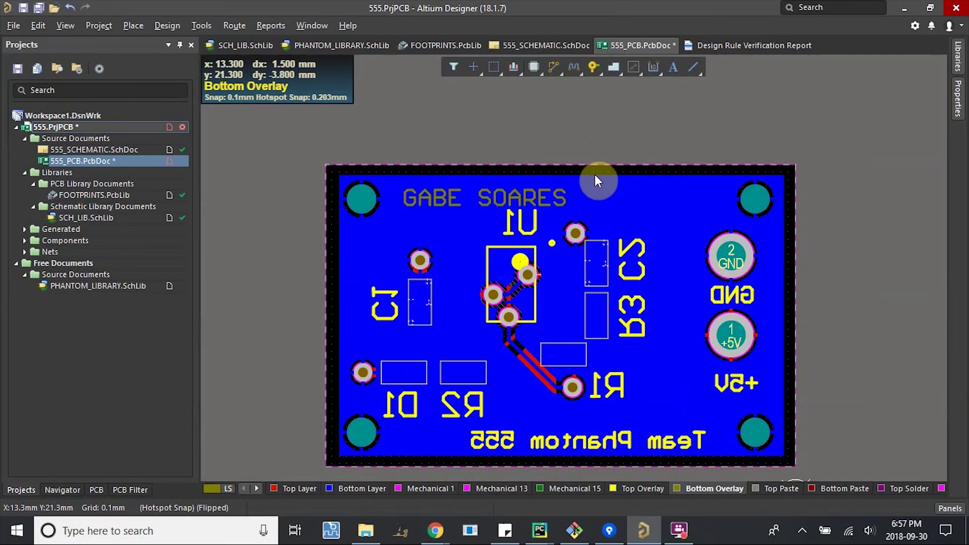
key("3")
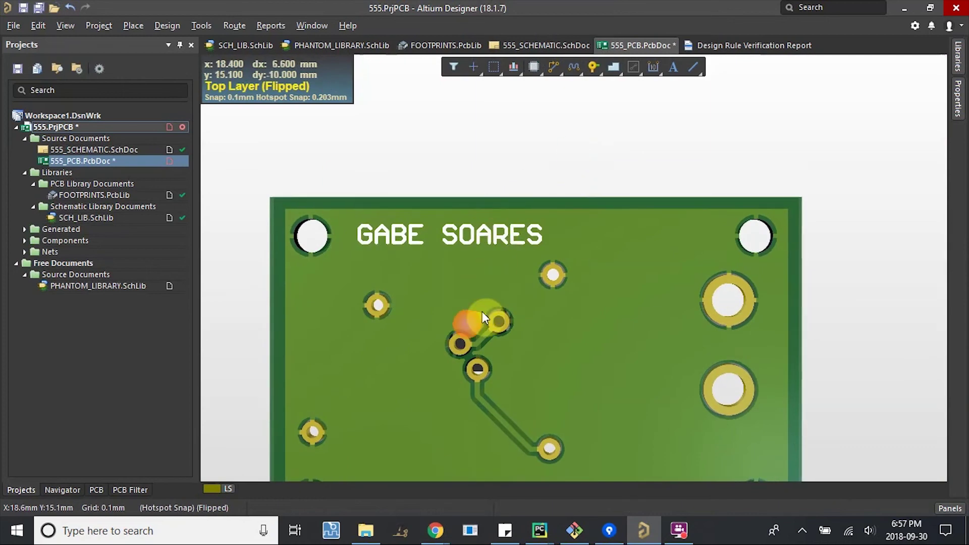
key("2")
right_click(504, 340)
key("Escape")
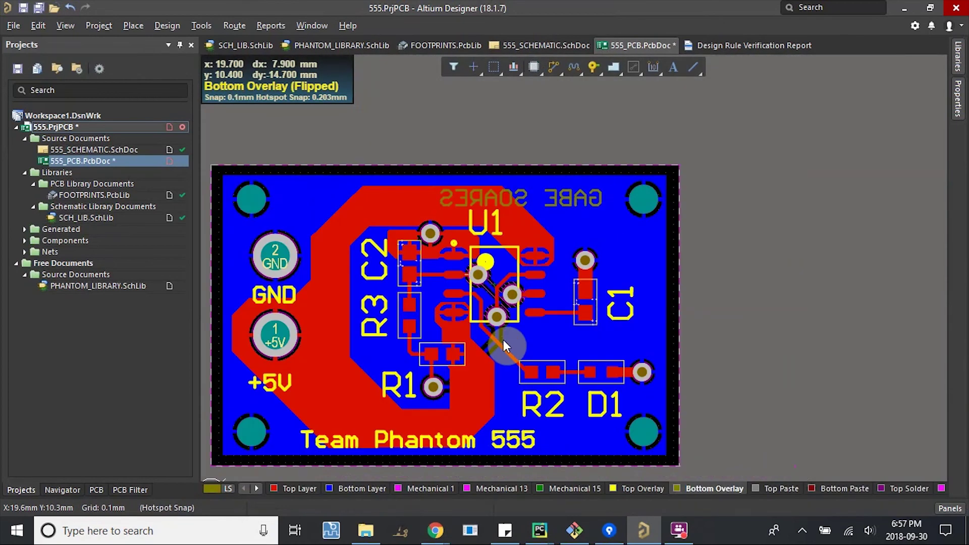
key("3")
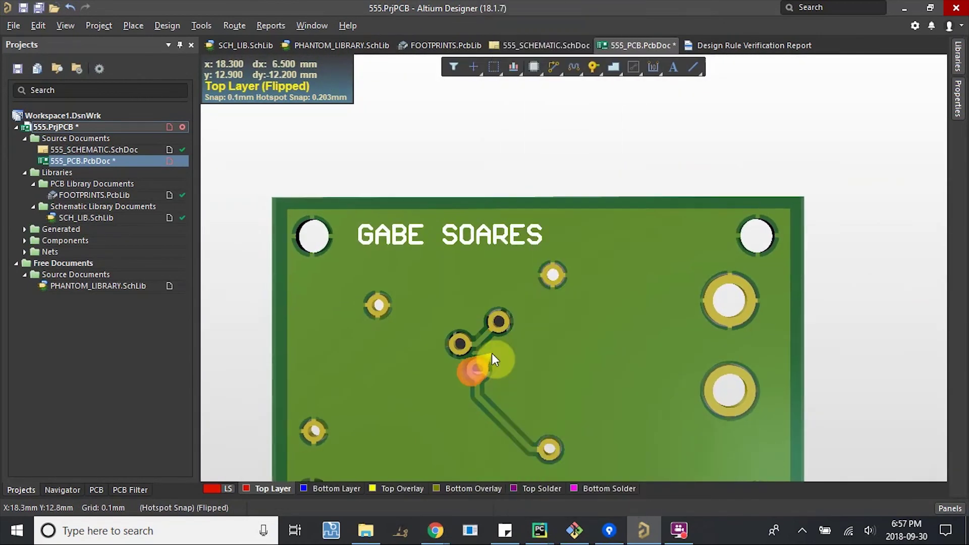
key("v")
key("b")
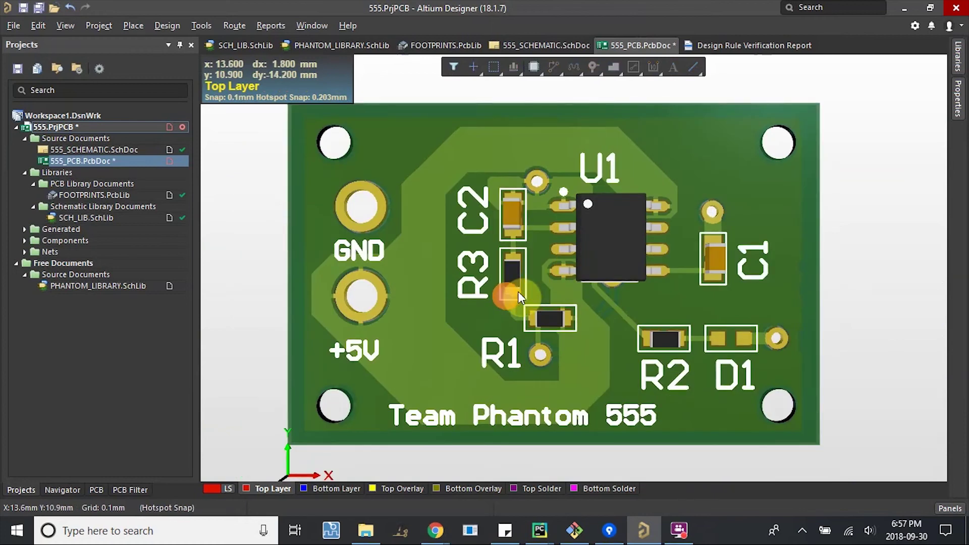
key("2")
scroll(377, 307, "up", 3, "ctrl")
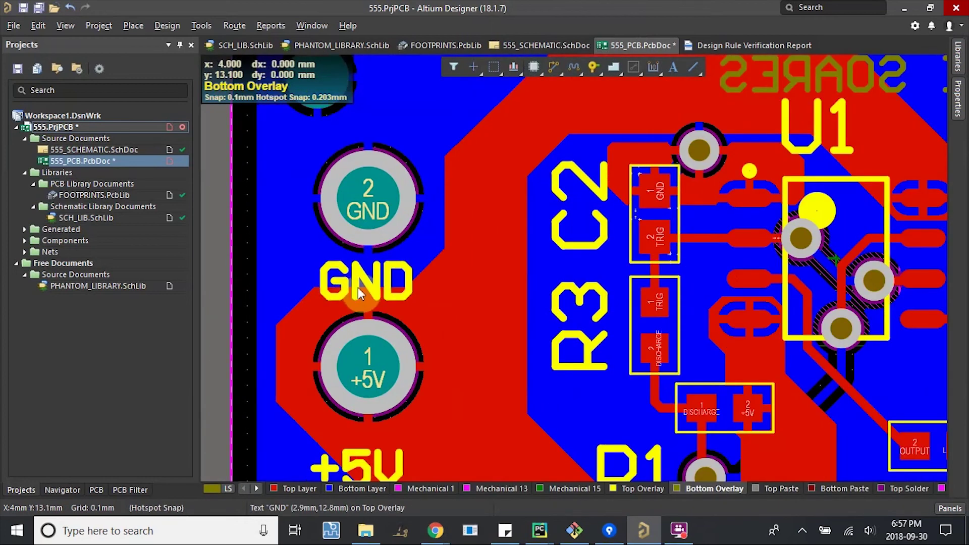